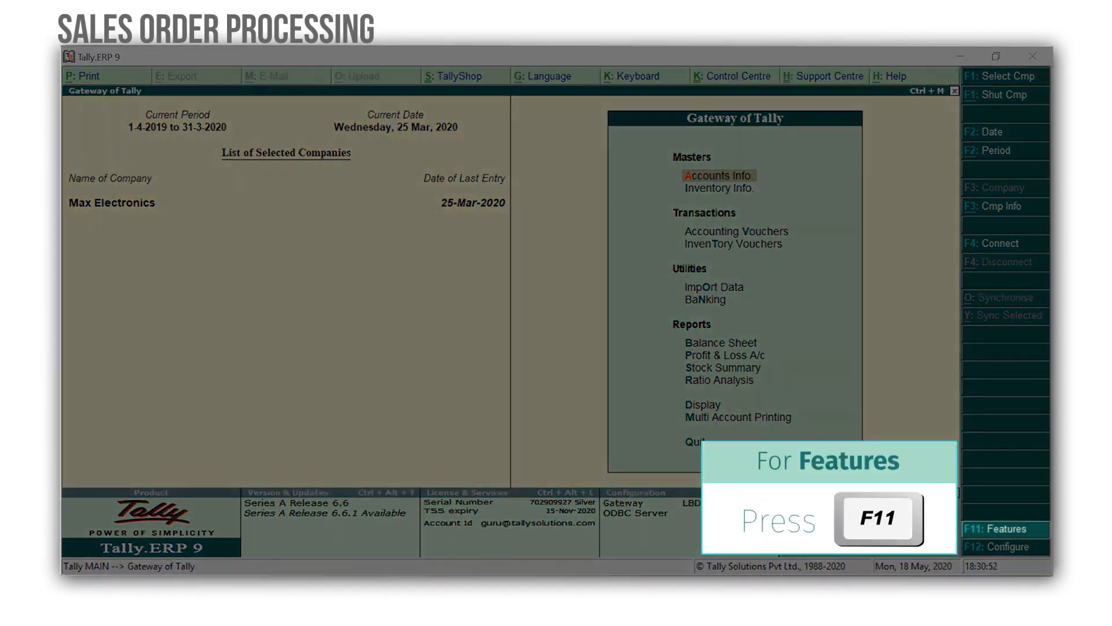
Step: Enable sales order processing in the company's inventory features and save the setting
{"action": "key", "text": "F11"}
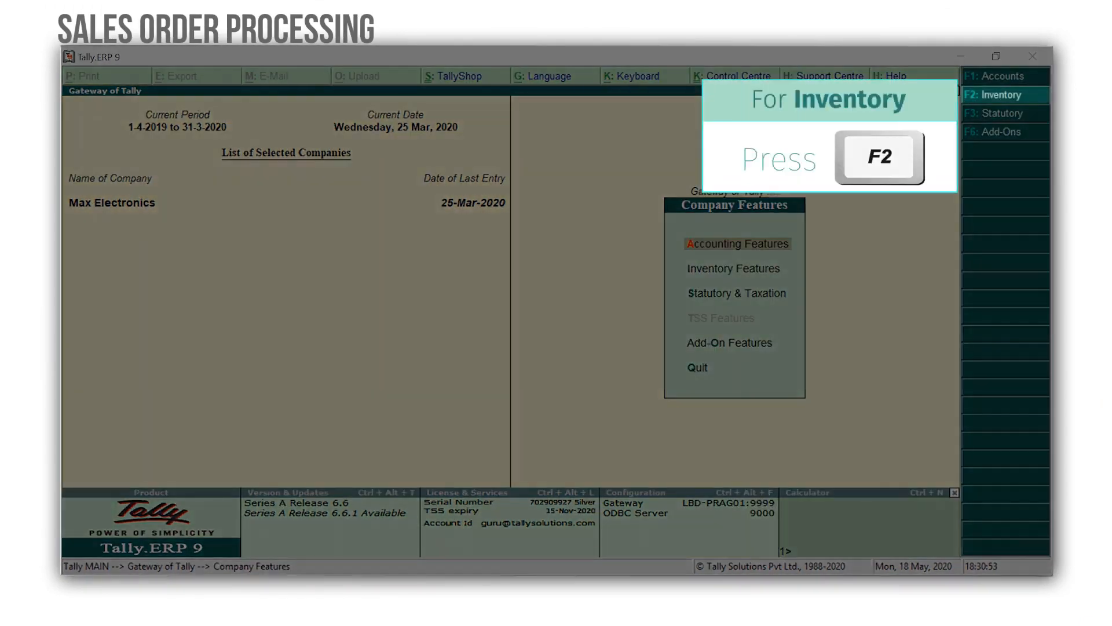
{"action": "key", "text": "F2"}
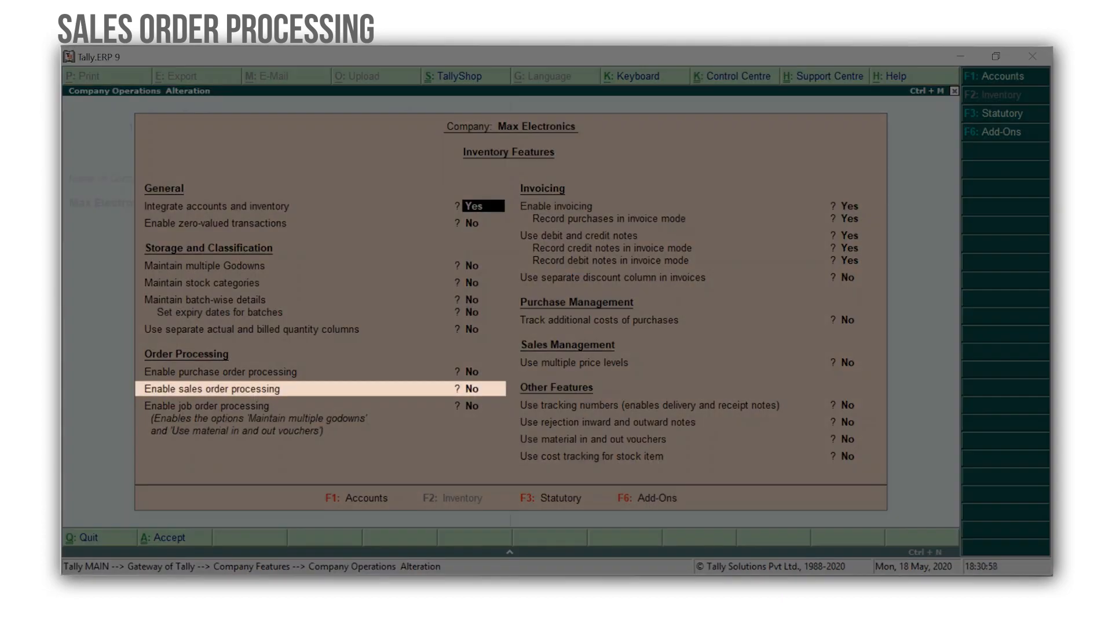
{"action": "key", "text": "Down"}
{"action": "key", "text": "Down"}
{"action": "key", "text": "Down"}
{"action": "key", "text": "Down"}
{"action": "key", "text": "Down"}
{"action": "key", "text": "Down"}
{"action": "key", "text": "Down"}
{"action": "type", "text": "y"}
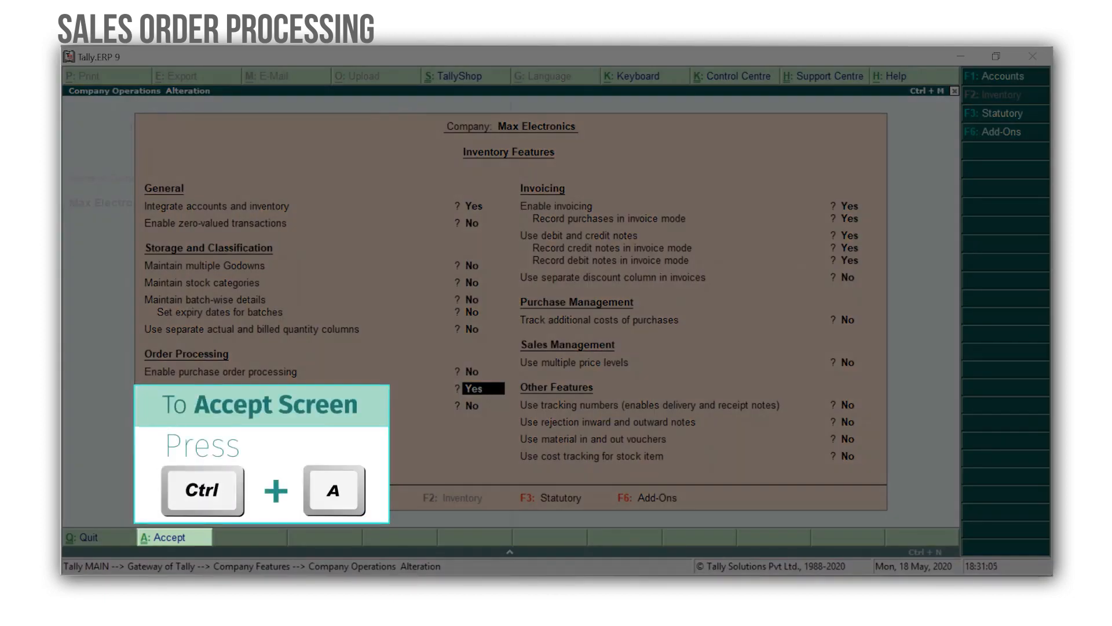
{"action": "key", "text": "ctrl+a"}
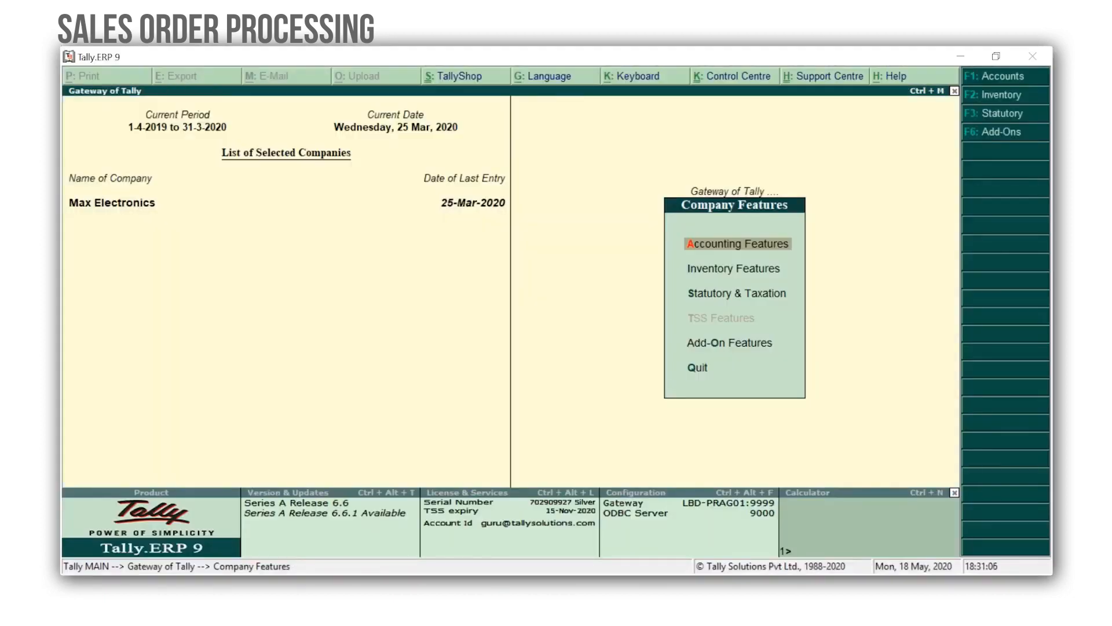
{"action": "key", "text": "Escape"}
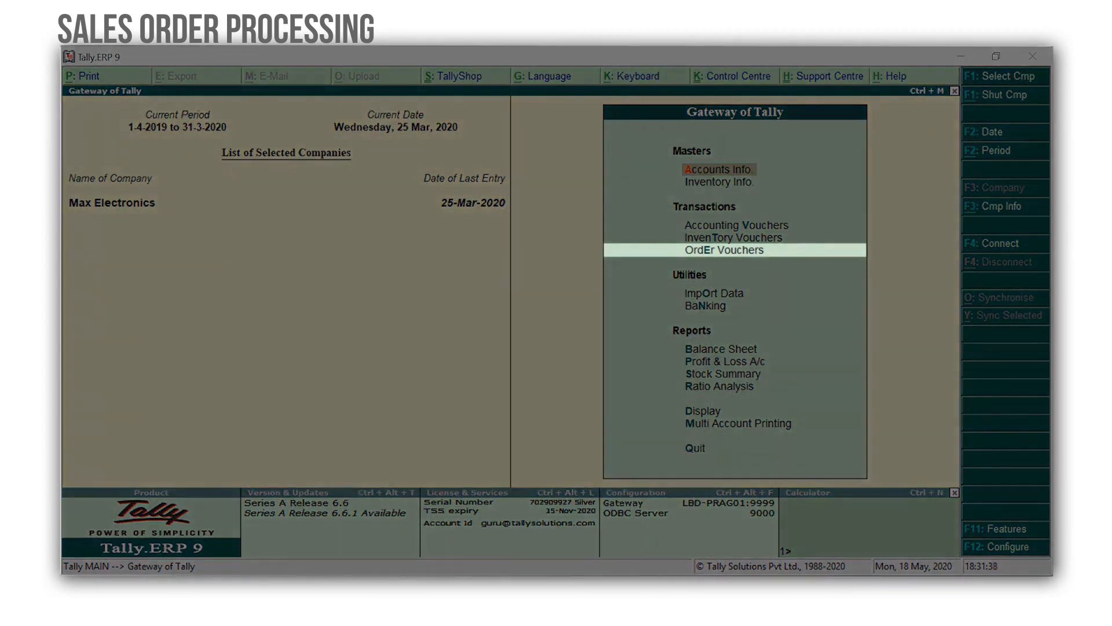
Step: Start a sales order voucher for the party Hi-Tech Computer World, keeping its default party details, order number 1 and the Sales ledger
{"action": "key", "text": "Down"}
{"action": "key", "text": "Down"}
{"action": "key", "text": "Down"}
{"action": "key", "text": "Down"}
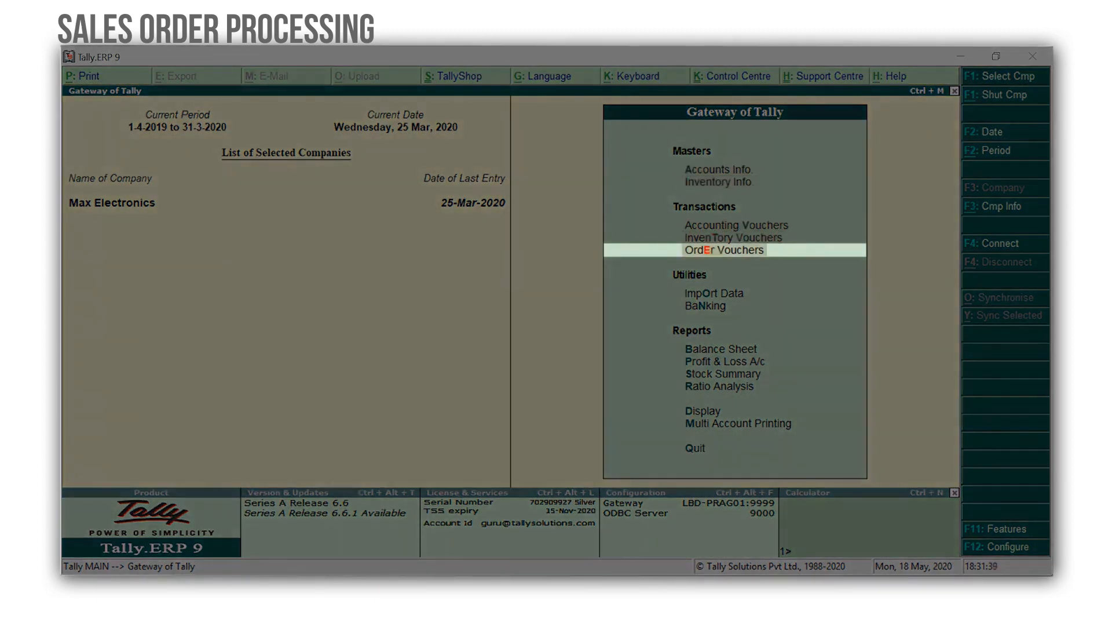
{"action": "key", "text": "Return"}
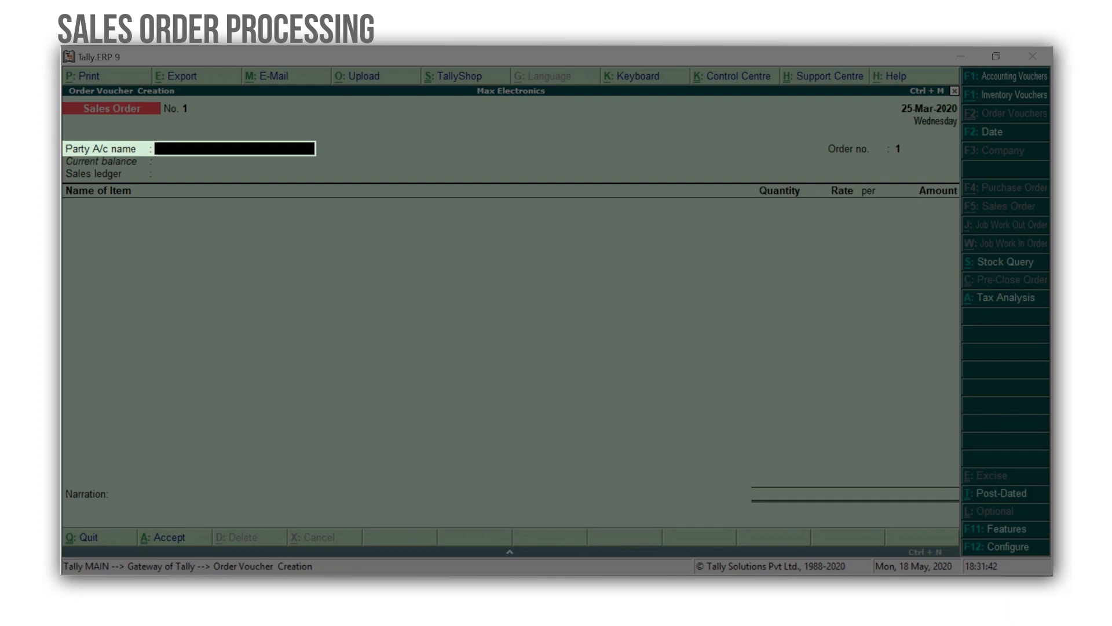
{"action": "type", "text": "Hi"}
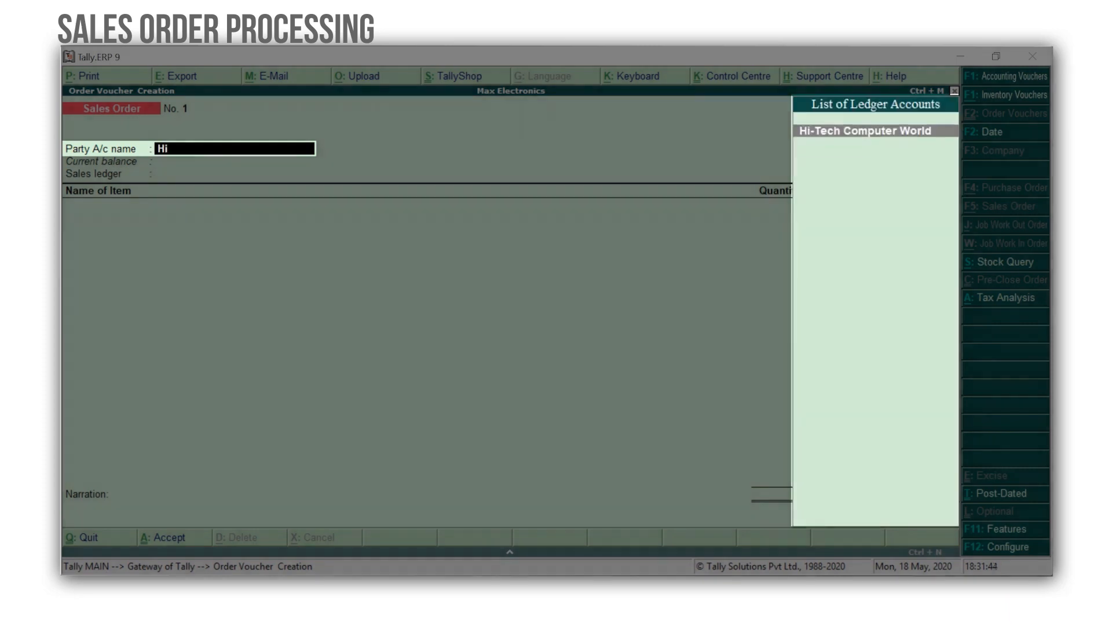
{"action": "key", "text": "Return"}
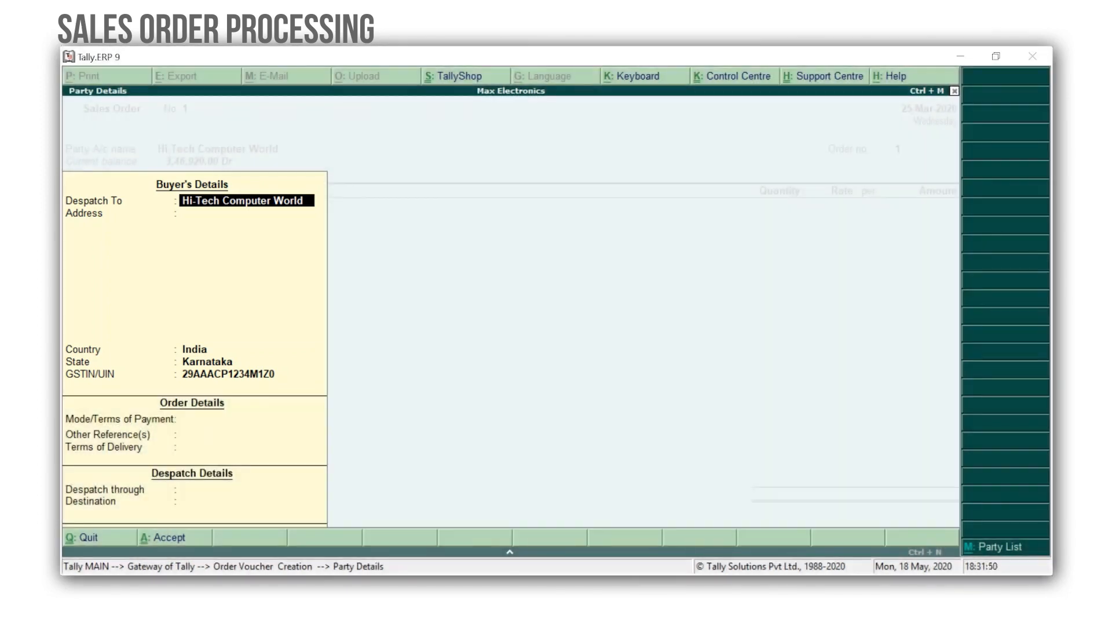
{"action": "key", "text": "ctrl+a"}
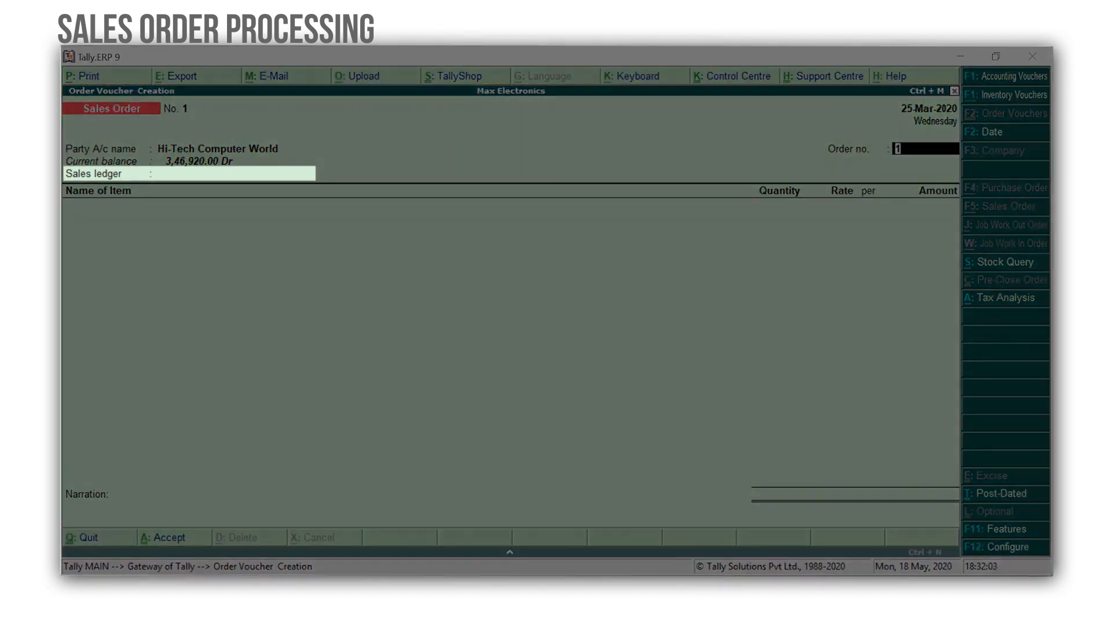
{"action": "key", "text": "Return"}
{"action": "key", "text": "Return"}
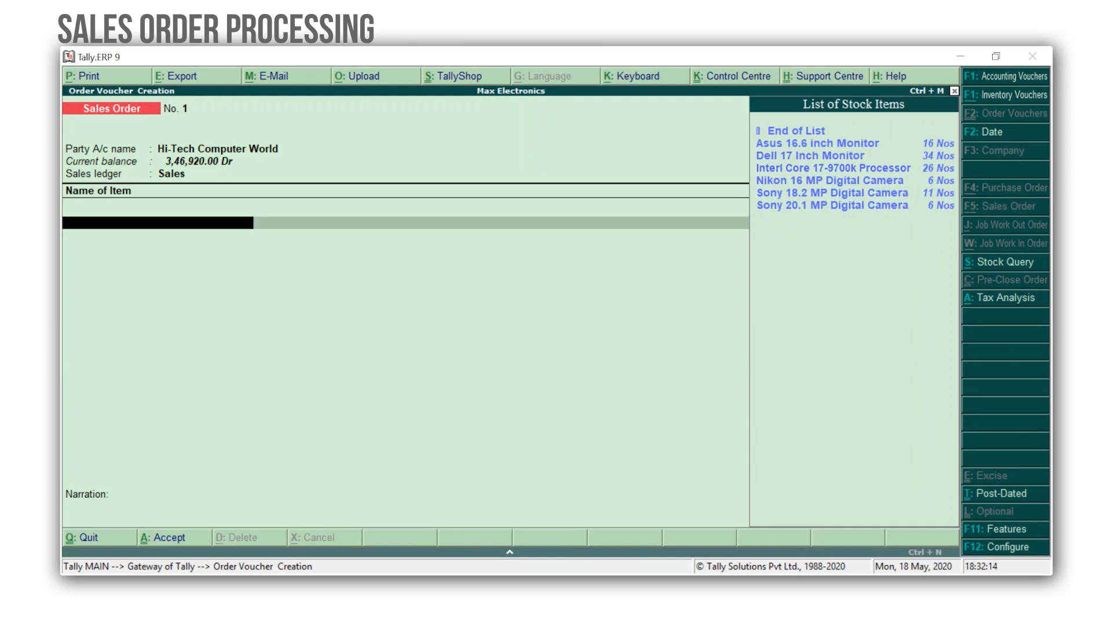
Step: Add the Asus 16.6 inch Monitor to the order, due in 3 days, with quantity 10 Nos at the rate of 7,000.00
{"action": "key", "text": "Down"}
{"action": "key", "text": "Down"}
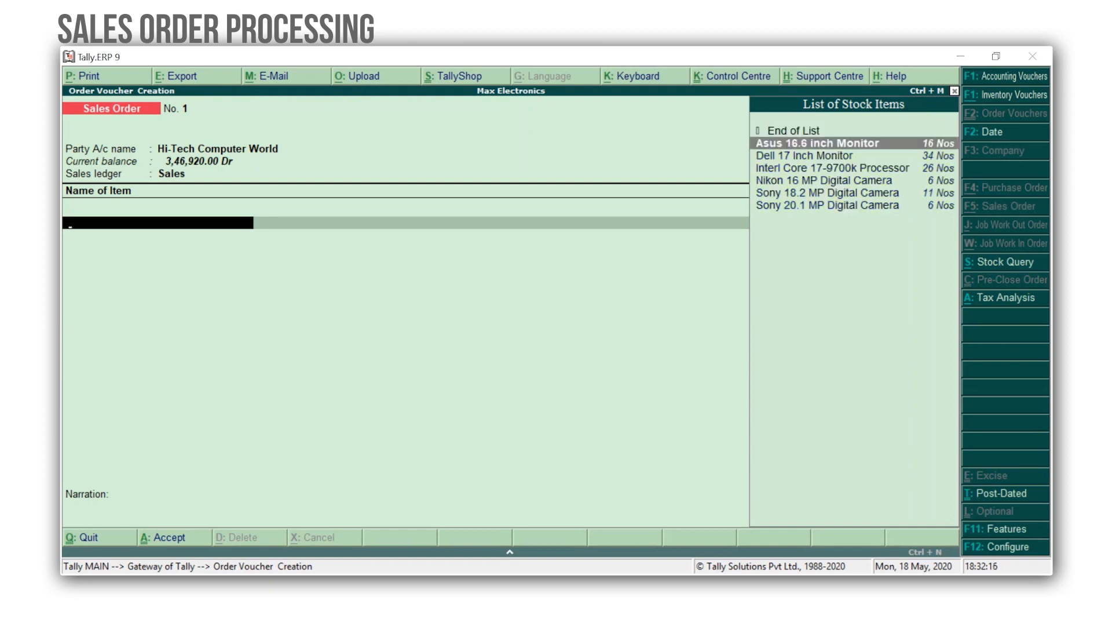
{"action": "key", "text": "Return"}
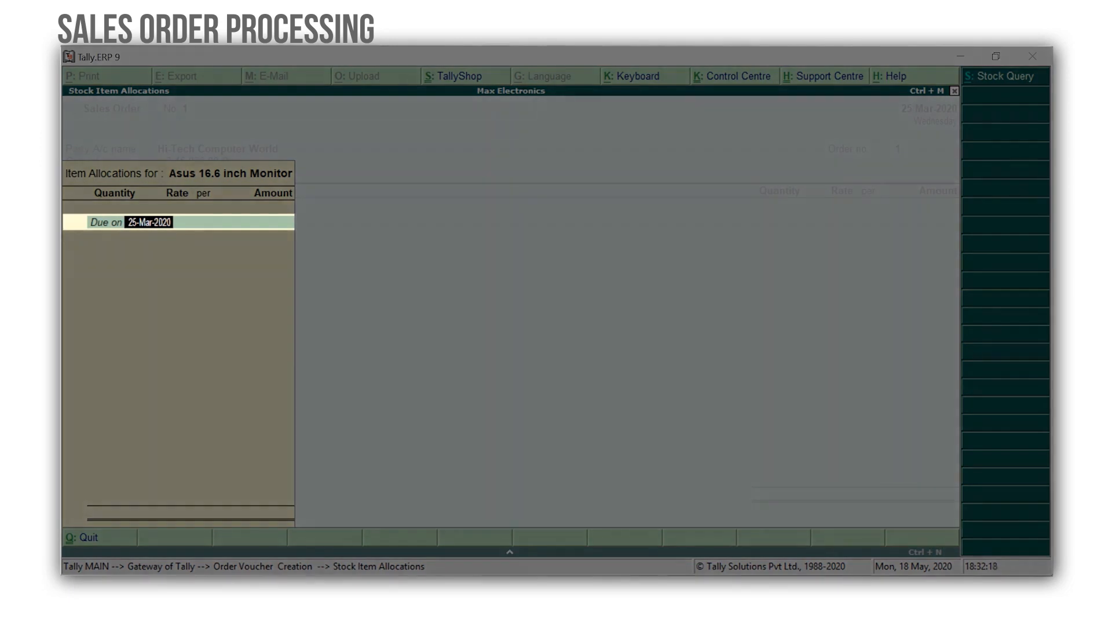
{"action": "type", "text": "3 days"}
{"action": "key", "text": "Return"}
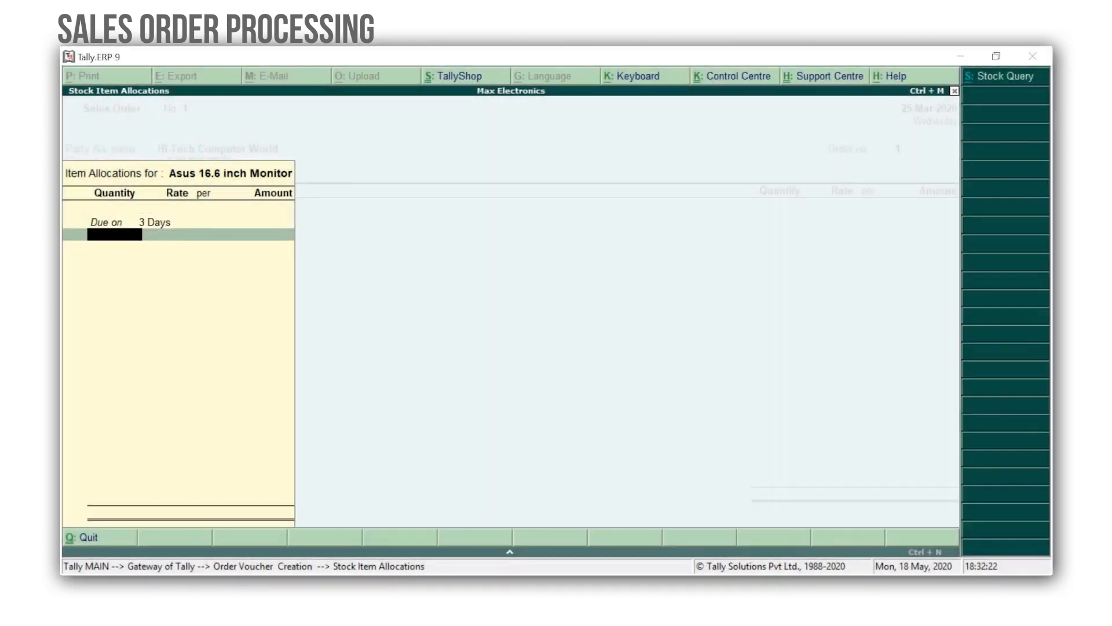
{"action": "type", "text": "10"}
{"action": "key", "text": "Return"}
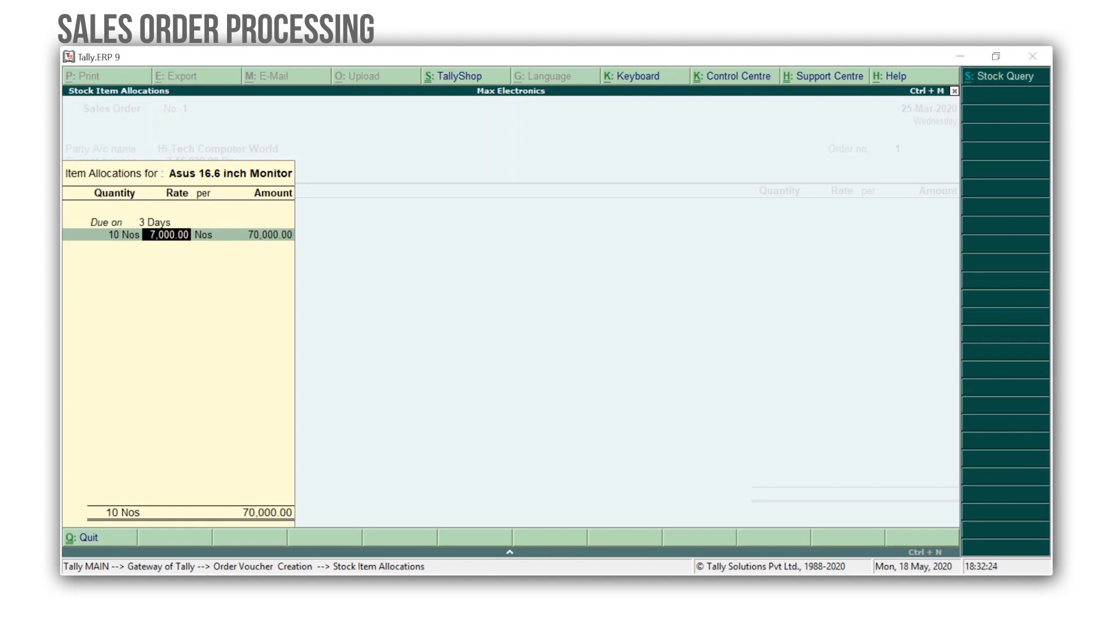
{"action": "key", "text": "Return"}
{"action": "key", "text": "Return"}
{"action": "key", "text": "Return"}
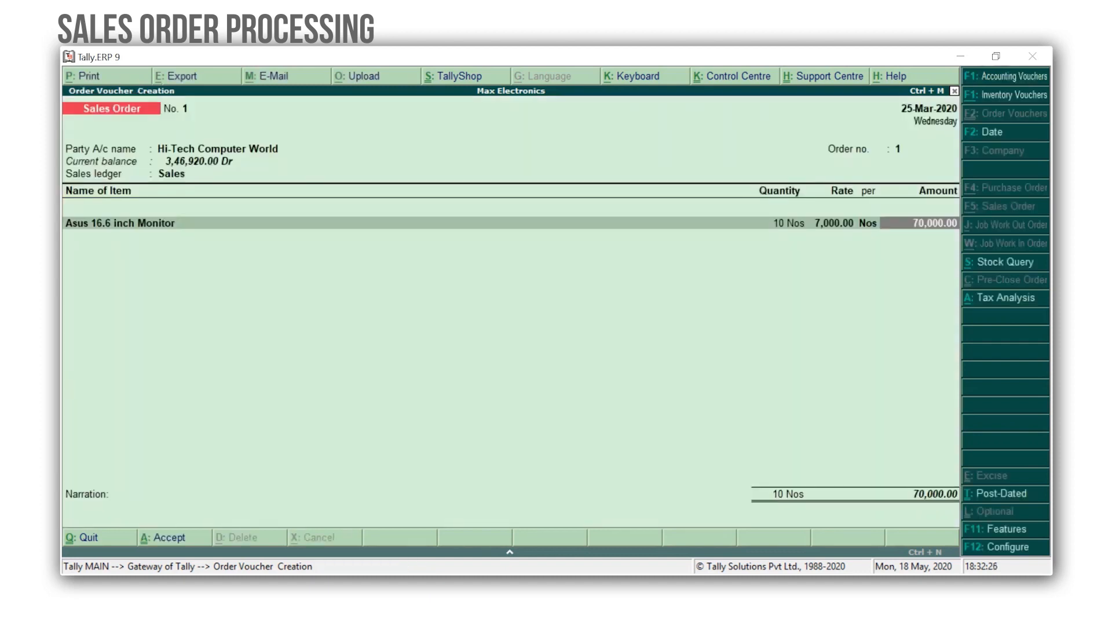
{"action": "key", "text": "Return"}
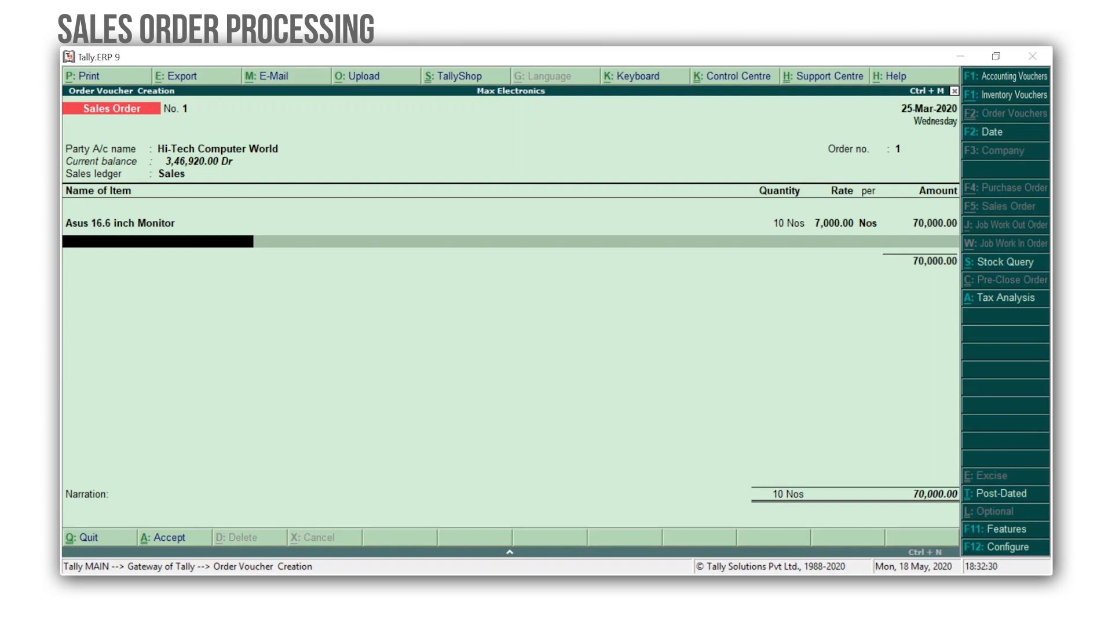
Step: Add the Dell 17 Inch Monitor to the order, due in 3 days, with quantity 10 Nos at the rate of 8,000.00
{"action": "key", "text": "Down"}
{"action": "key", "text": "Down"}
{"action": "key", "text": "Return"}
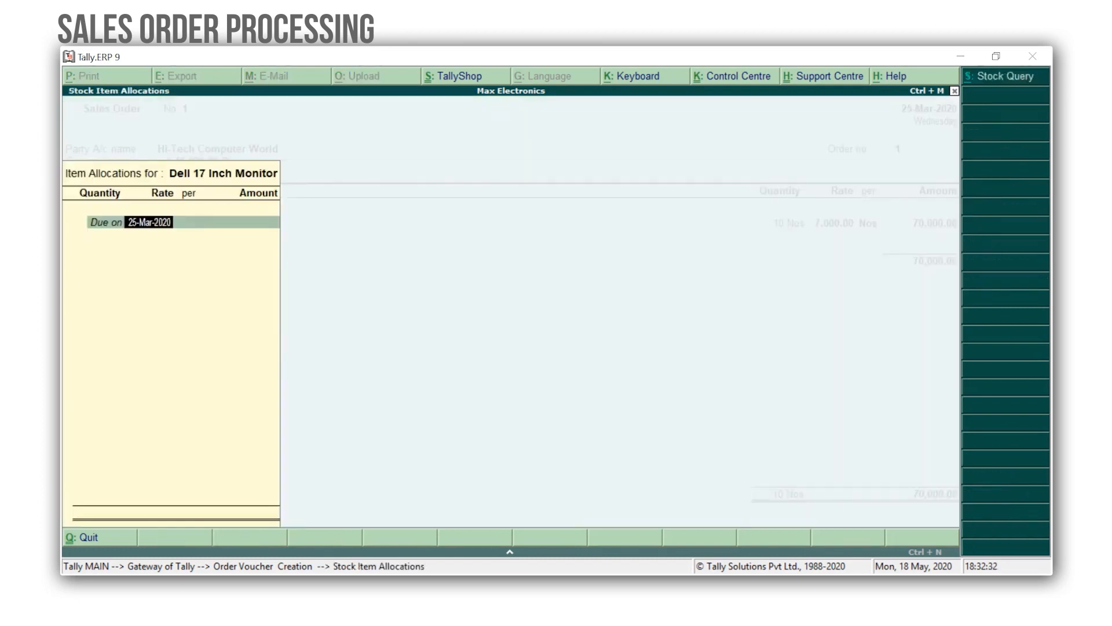
{"action": "type", "text": "3 days"}
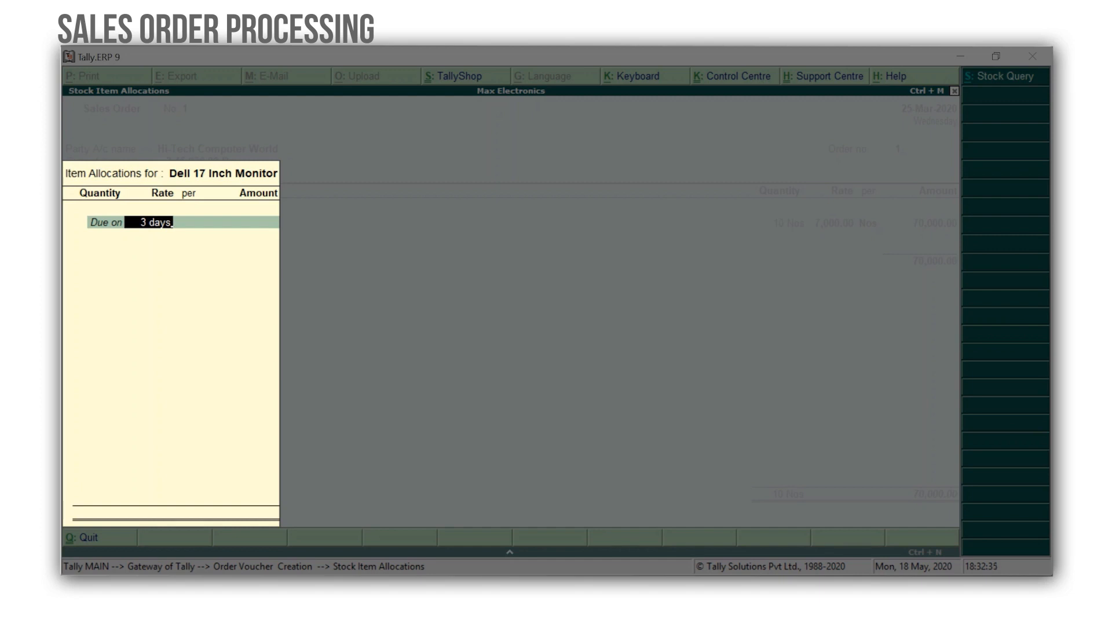
{"action": "key", "text": "Return"}
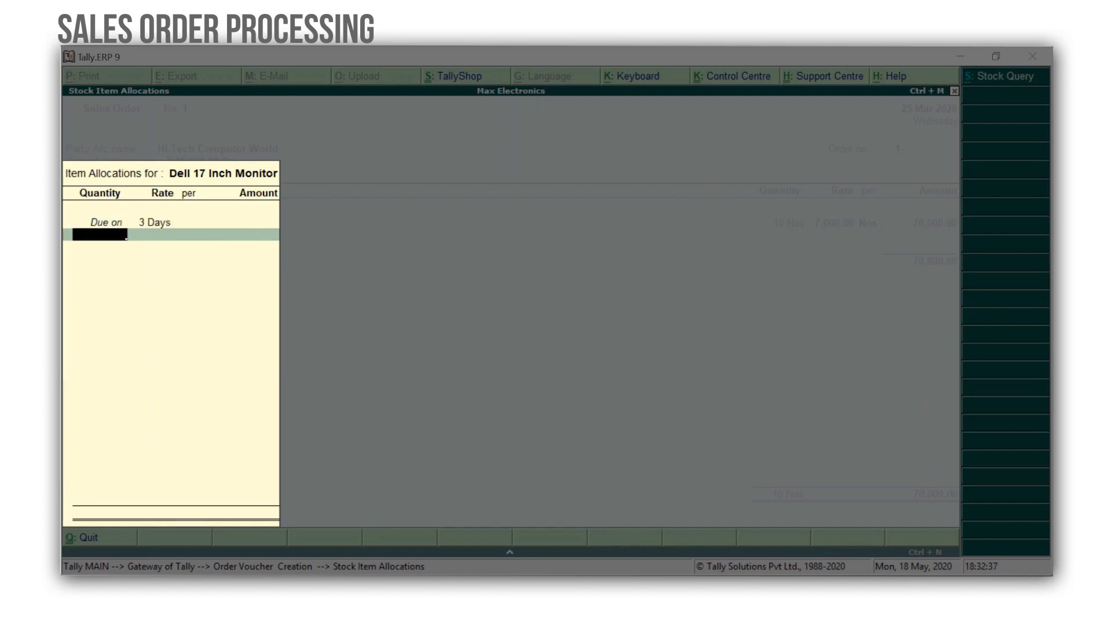
{"action": "type", "text": "10"}
{"action": "key", "text": "Return"}
{"action": "key", "text": "Return"}
{"action": "key", "text": "Return"}
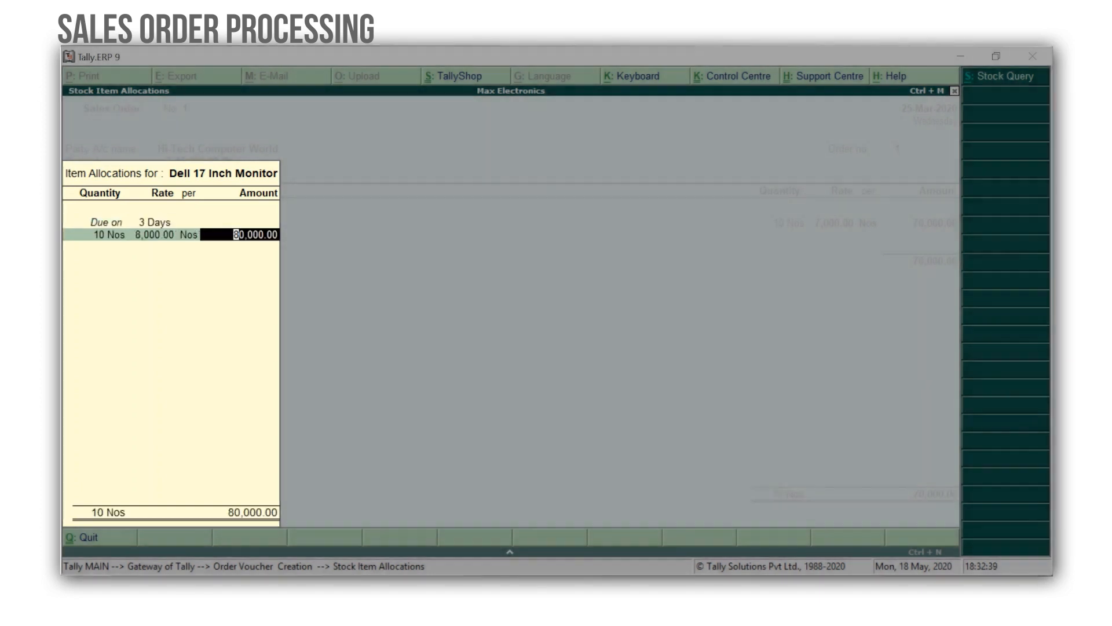
{"action": "key", "text": "Return"}
{"action": "key", "text": "Return"}
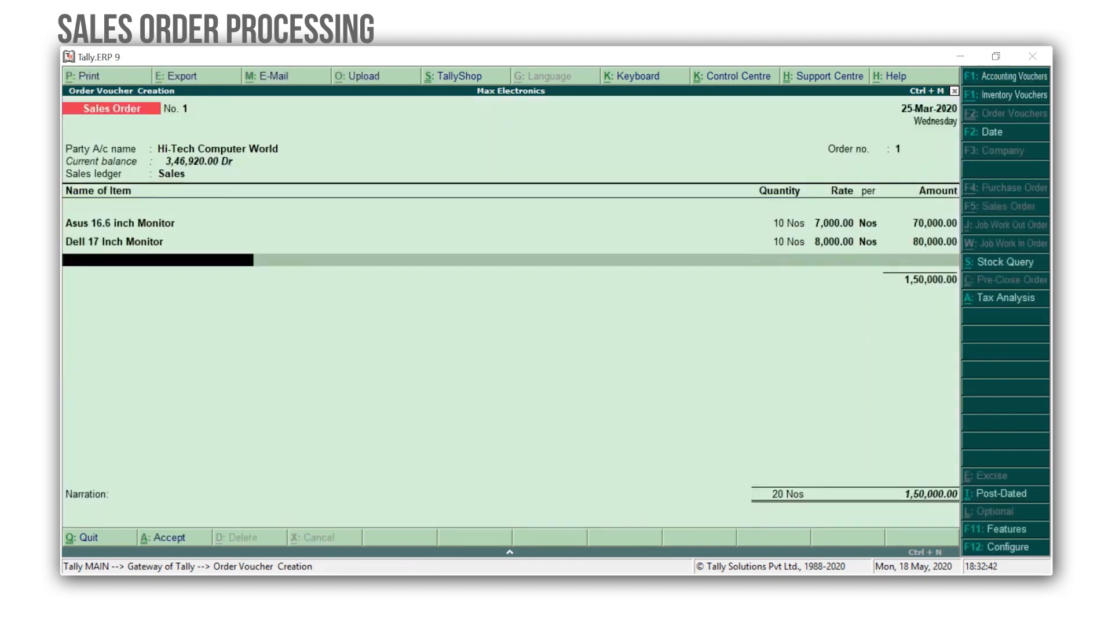
Step: Save the sales order without further items or narration and leave voucher creation
{"action": "key", "text": "Return"}
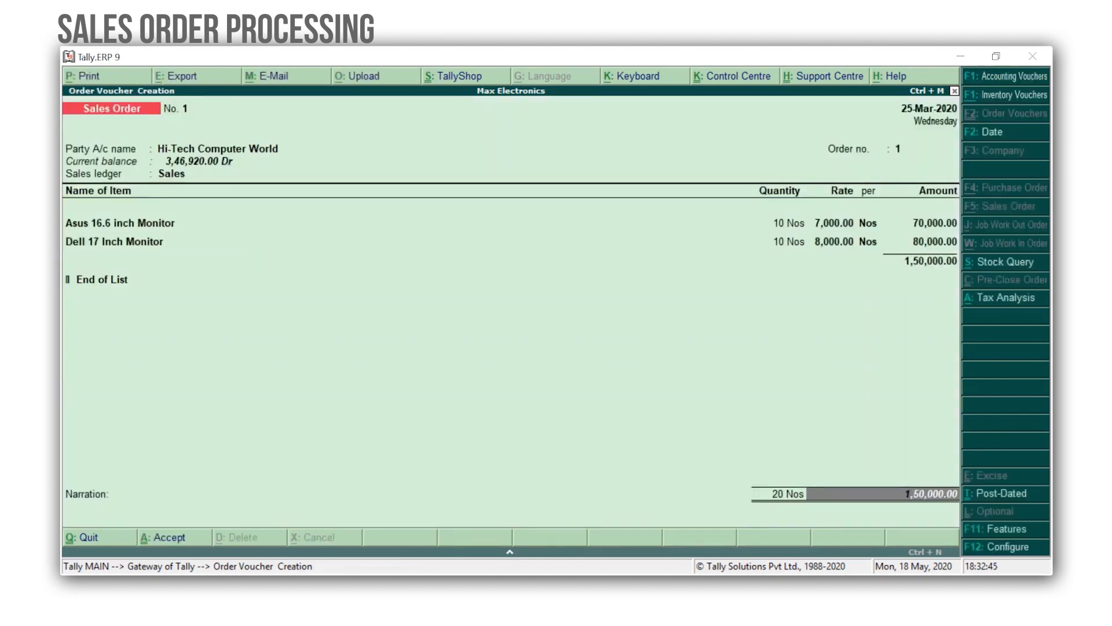
{"action": "key", "text": "Return"}
{"action": "key", "text": "Return"}
{"action": "key", "text": "Return"}
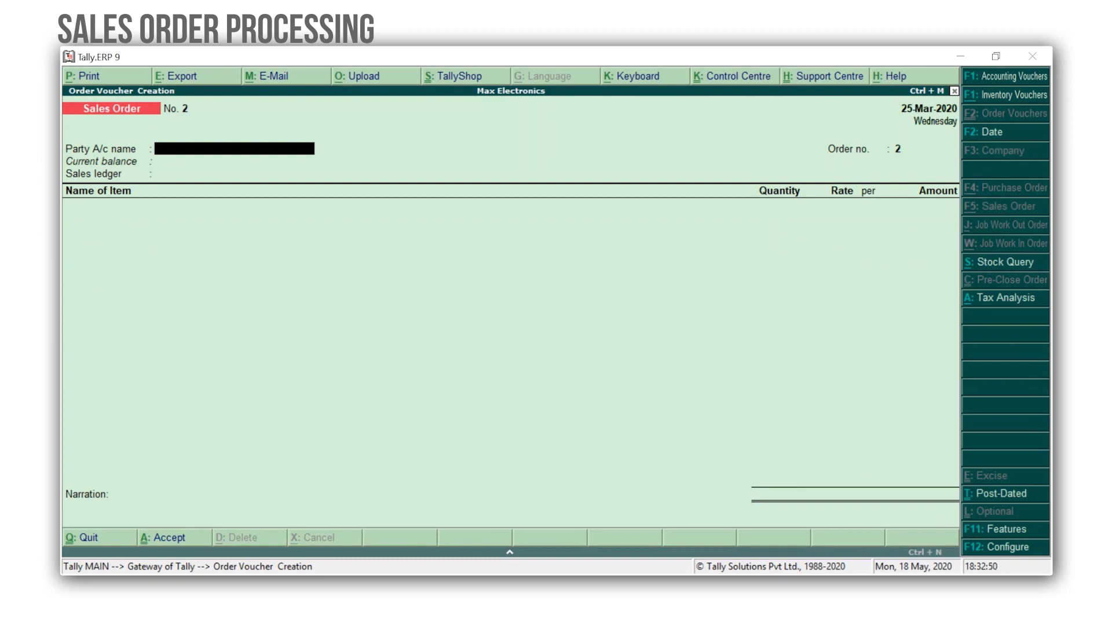
{"action": "key", "text": "Escape"}
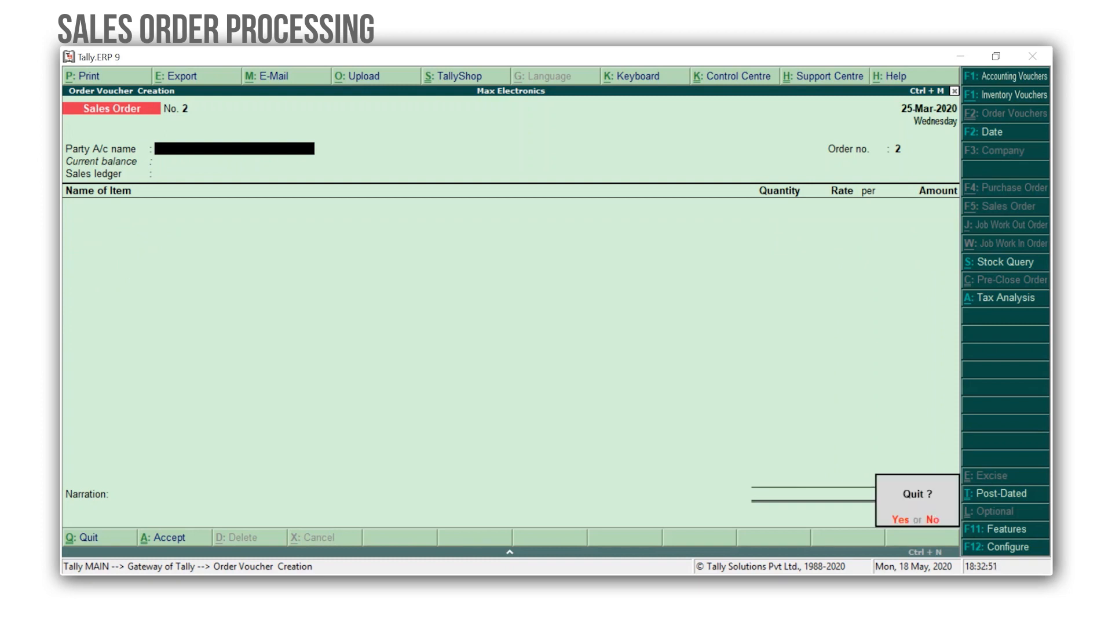
{"action": "key", "text": "y"}
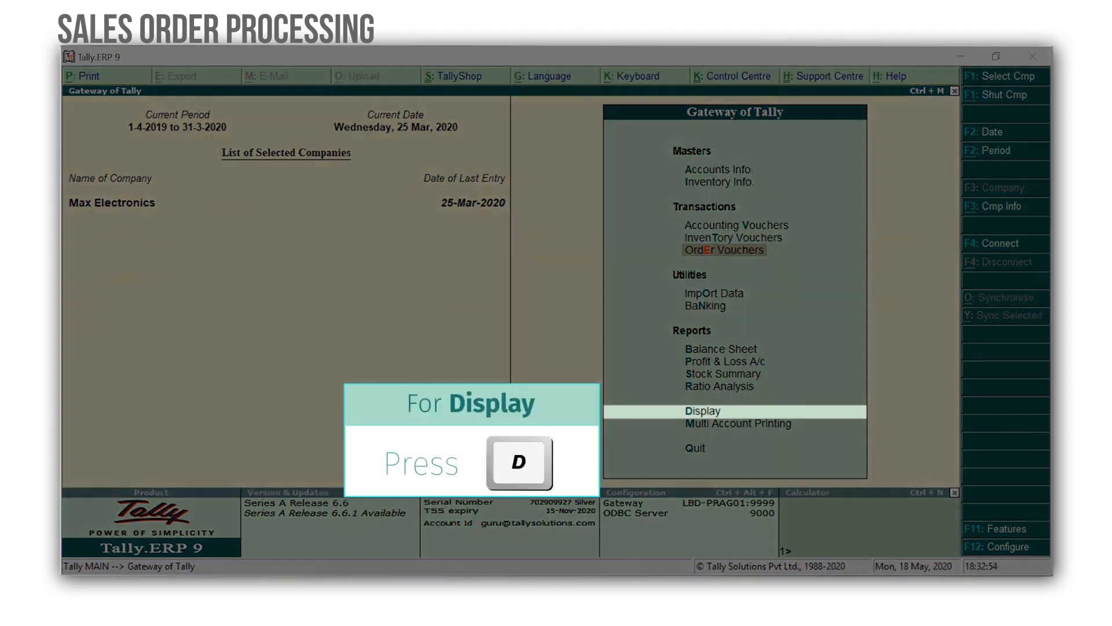
Step: Display the sales order outstandings report for the Monitors stock group from the statements of inventory
{"action": "key", "text": "d"}
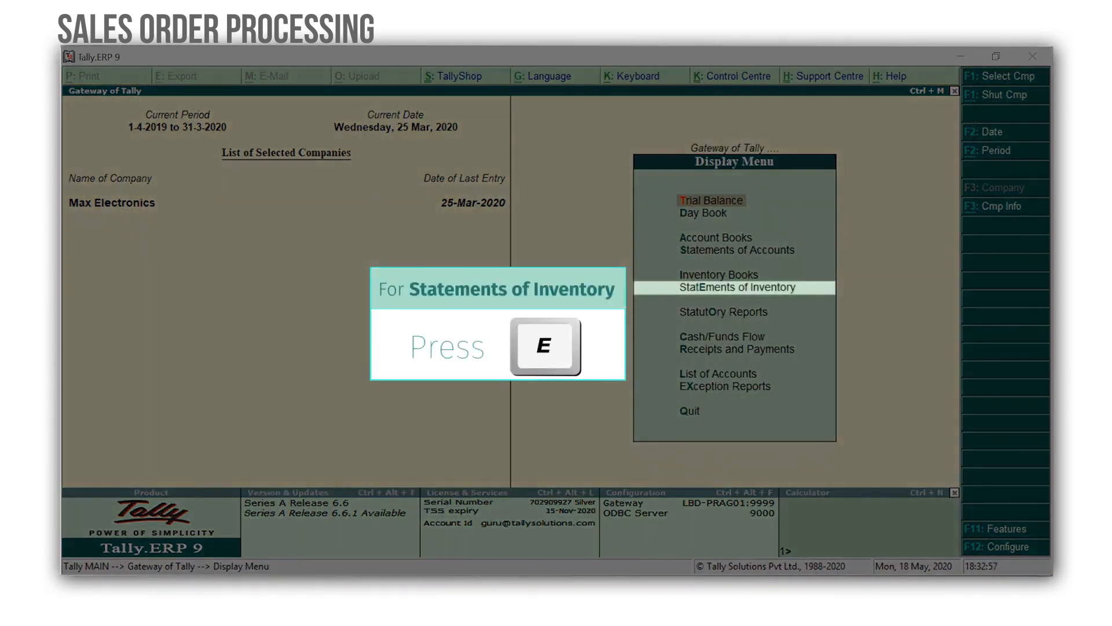
{"action": "key", "text": "e"}
{"action": "key", "text": "Down"}
{"action": "key", "text": "Down"}
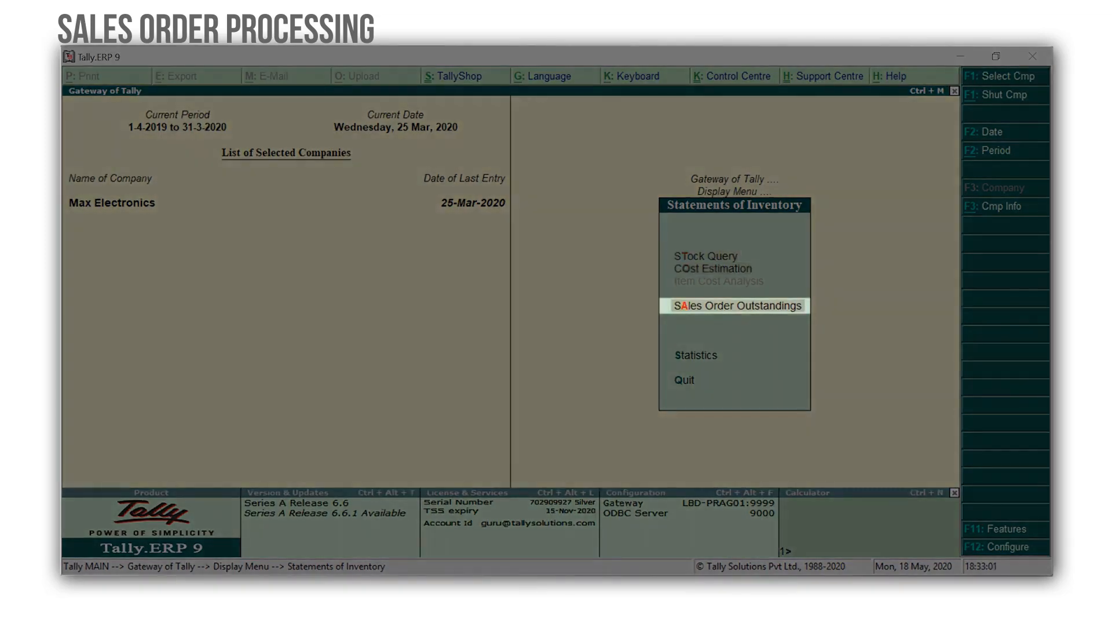
{"action": "key", "text": "Return"}
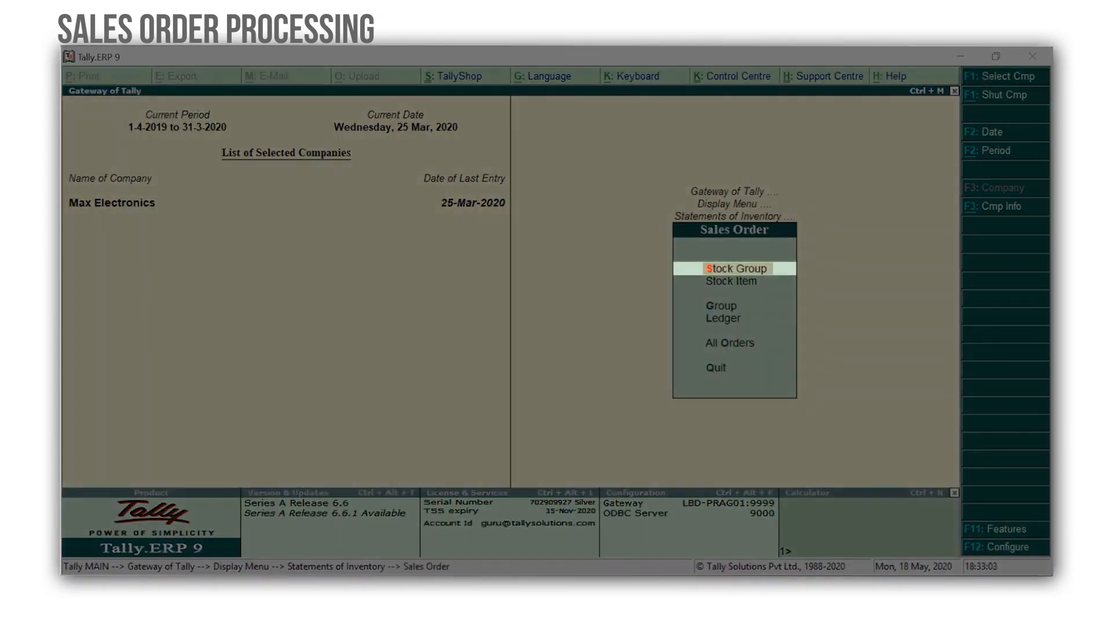
{"action": "key", "text": "Return"}
{"action": "key", "text": "Down"}
{"action": "key", "text": "Down"}
{"action": "key", "text": "Down"}
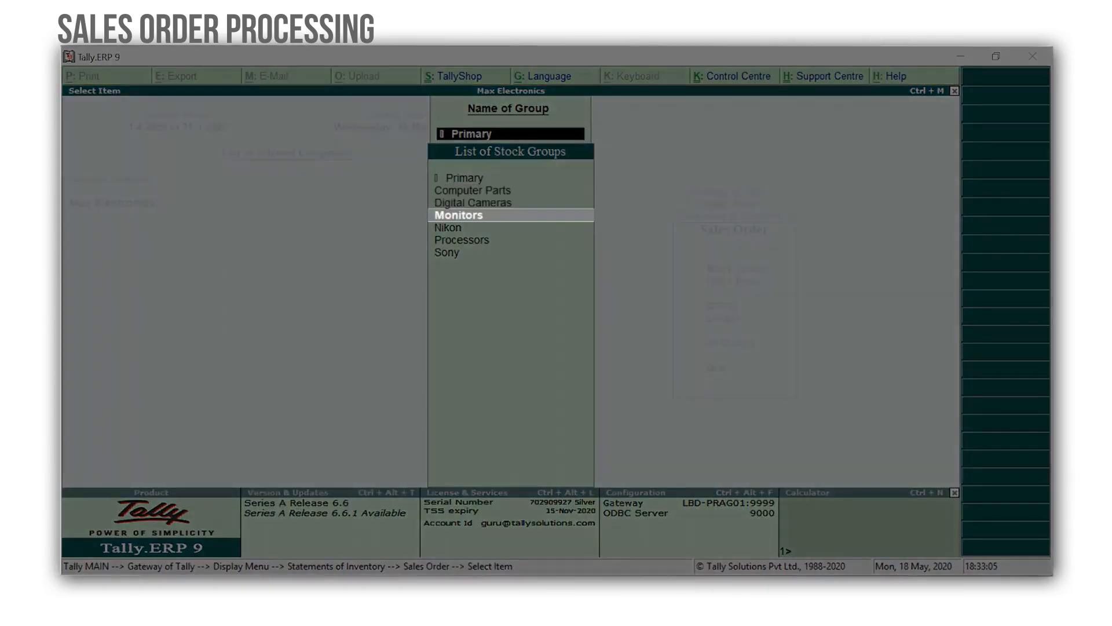
{"action": "key", "text": "Return"}
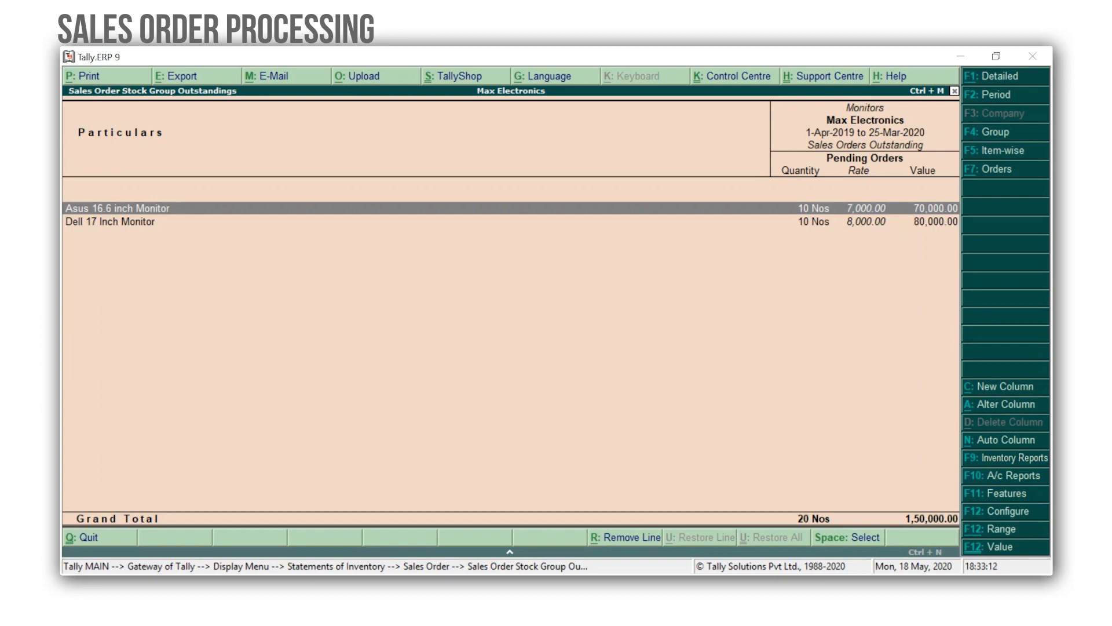
Step: Examine the outstanding order details of the Asus 16.6 inch Monitor and return to the Gateway of Tally
{"action": "key", "text": "Return"}
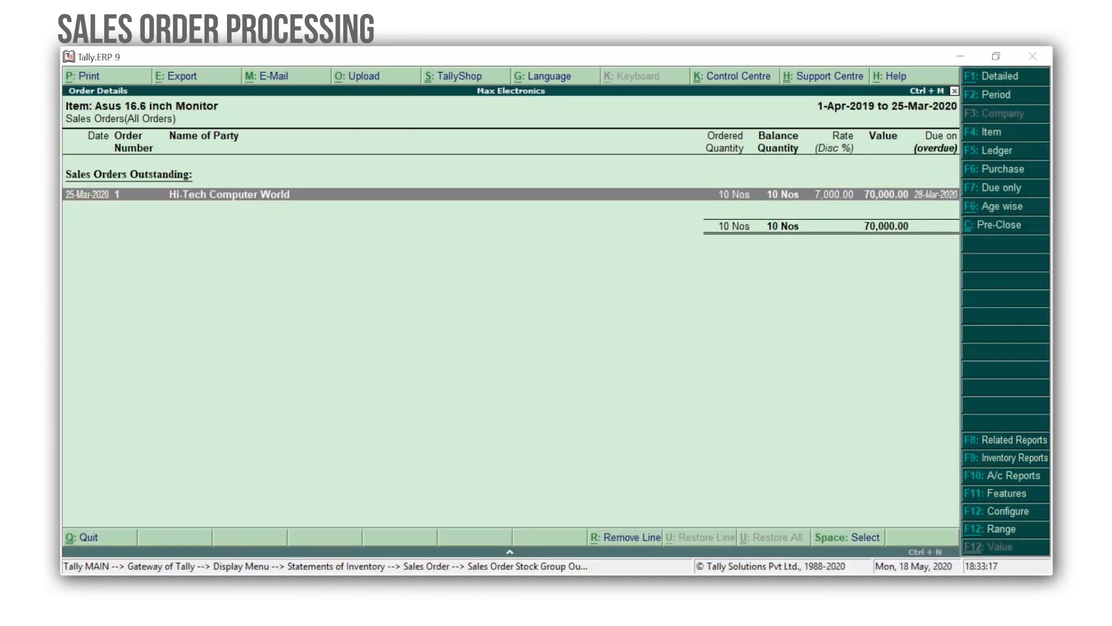
{"action": "key", "text": "Escape"}
{"action": "key", "text": "Escape"}
{"action": "key", "text": "Escape"}
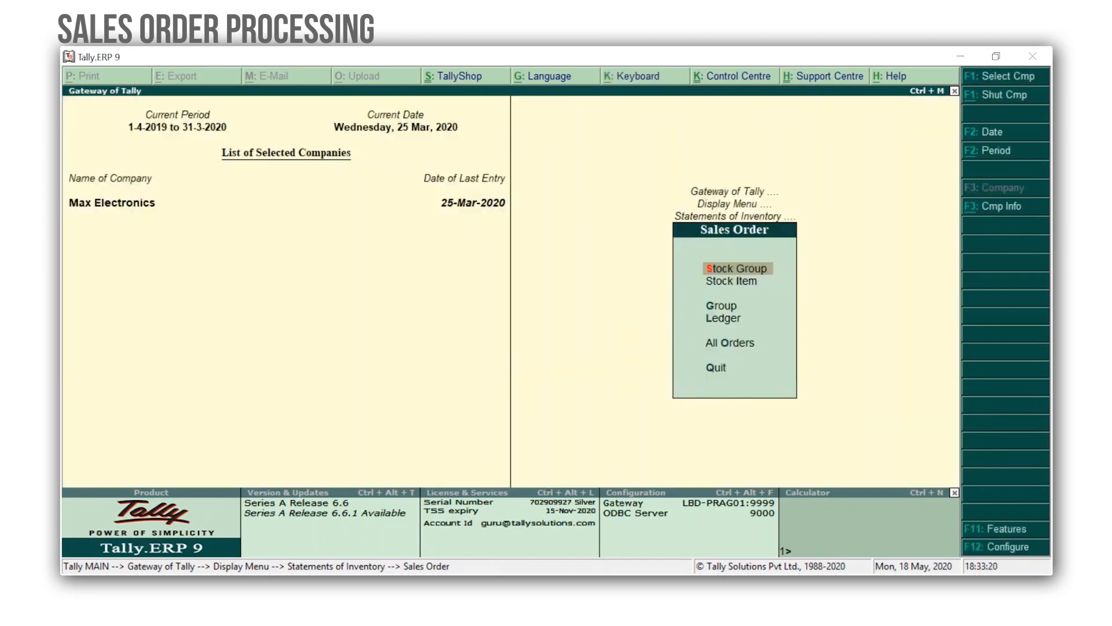
{"action": "key", "text": "Escape"}
{"action": "key", "text": "Escape"}
{"action": "key", "text": "Escape"}
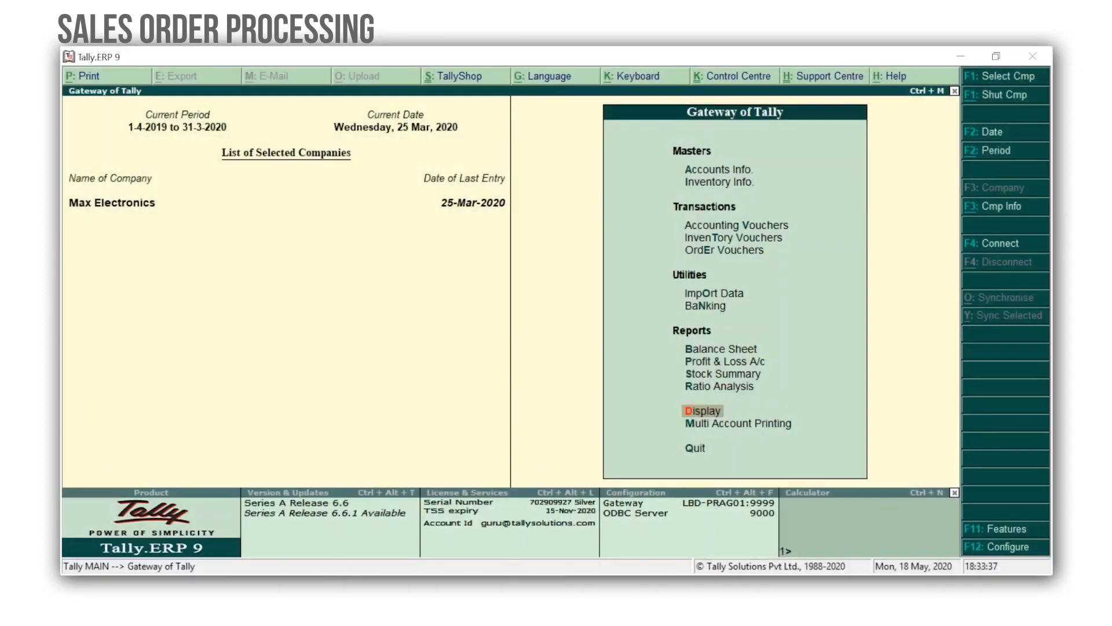
Step: Enable the use of tracking numbers for delivery and receipt notes in the inventory features, save, and return to the Gateway of Tally
{"action": "key", "text": "F11"}
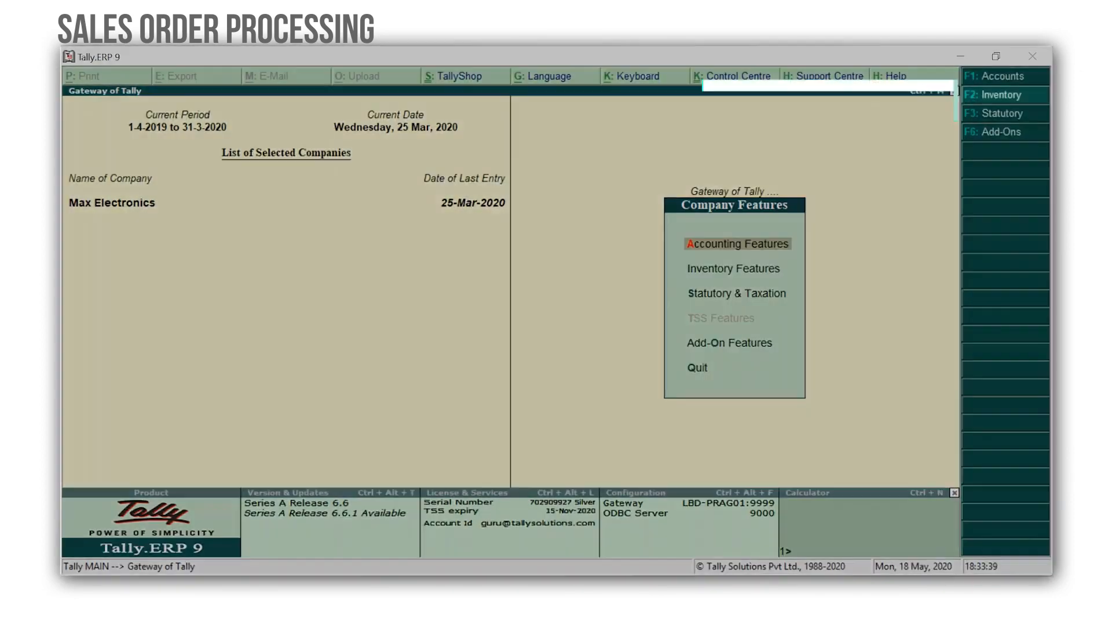
{"action": "key", "text": "F2"}
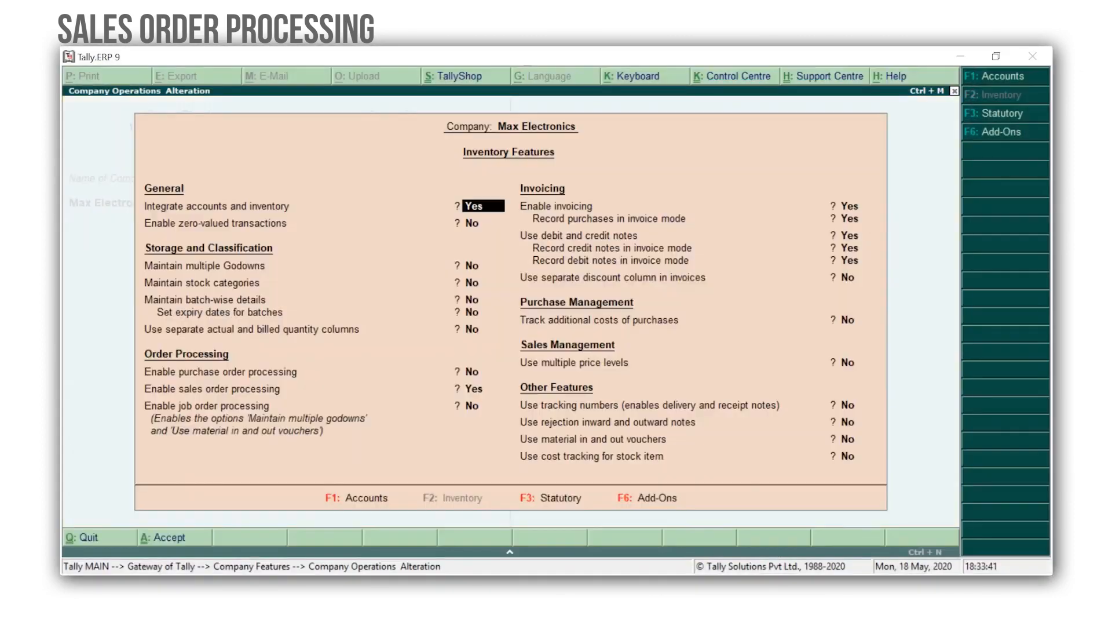
{"action": "key", "text": "Return"}
{"action": "key", "text": "Return"}
{"action": "key", "text": "Return"}
{"action": "key", "text": "Return"}
{"action": "key", "text": "Return"}
{"action": "key", "text": "Return"}
{"action": "key", "text": "Return"}
{"action": "key", "text": "Return"}
{"action": "key", "text": "Return"}
{"action": "key", "text": "Return"}
{"action": "key", "text": "Return"}
{"action": "key", "text": "Return"}
{"action": "key", "text": "Return"}
{"action": "key", "text": "Return"}
{"action": "key", "text": "Return"}
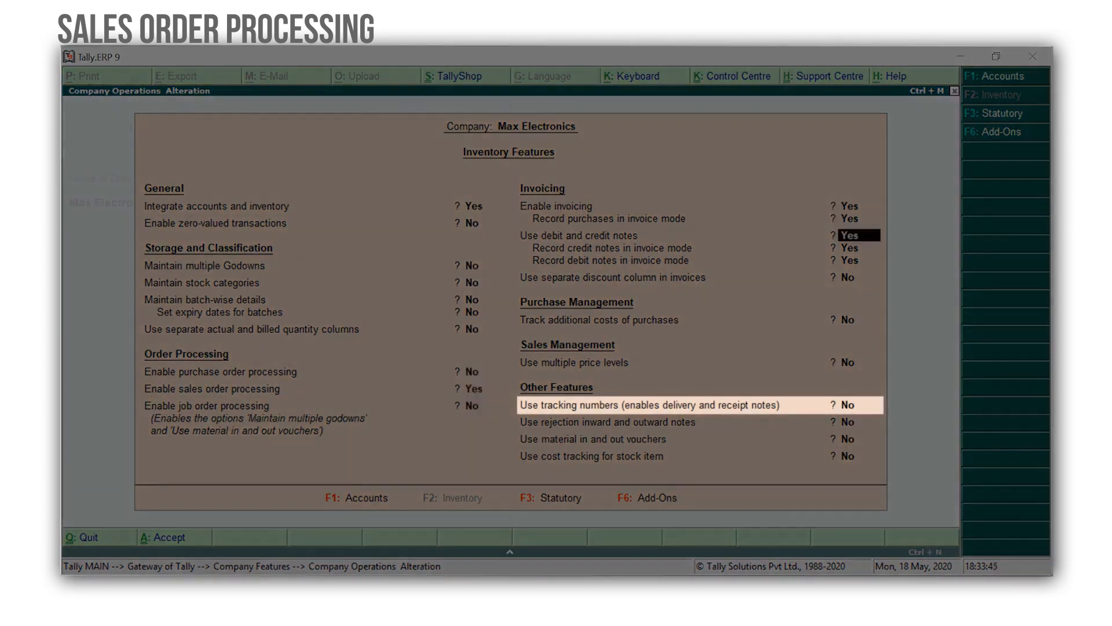
{"action": "key", "text": "Return"}
{"action": "type", "text": "Yes"}
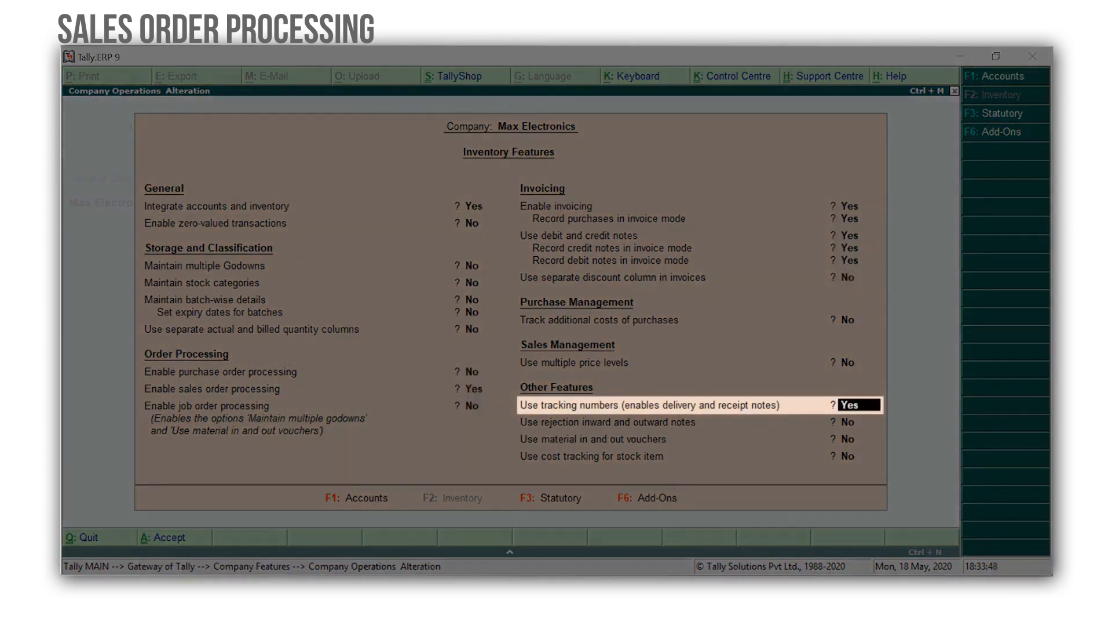
{"action": "key", "text": "Return"}
{"action": "key", "text": "ctrl+a"}
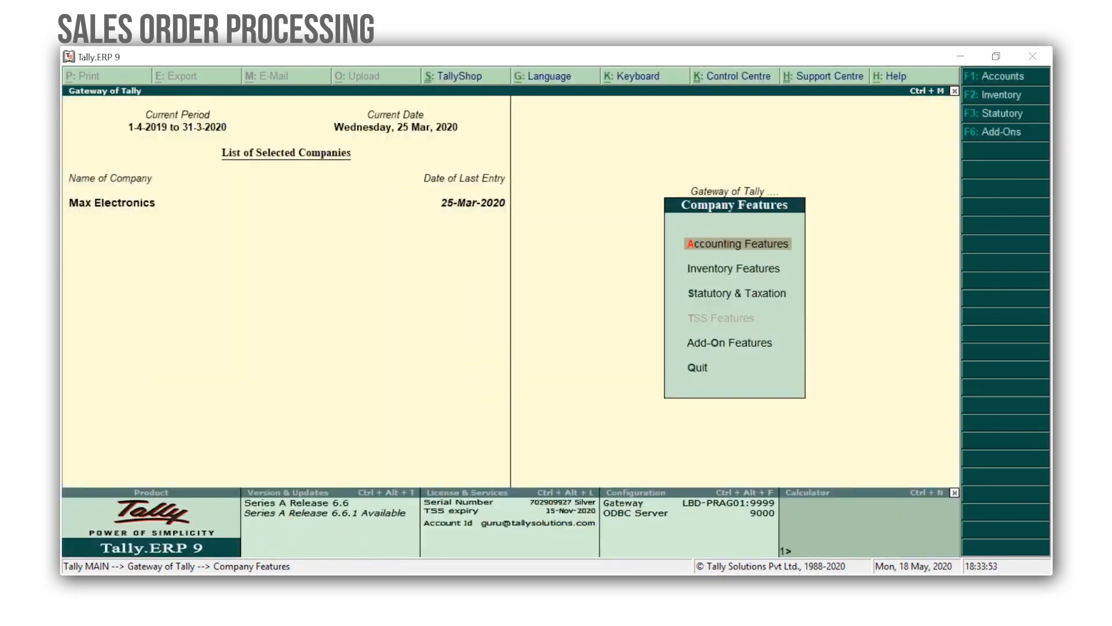
{"action": "key", "text": "Escape"}
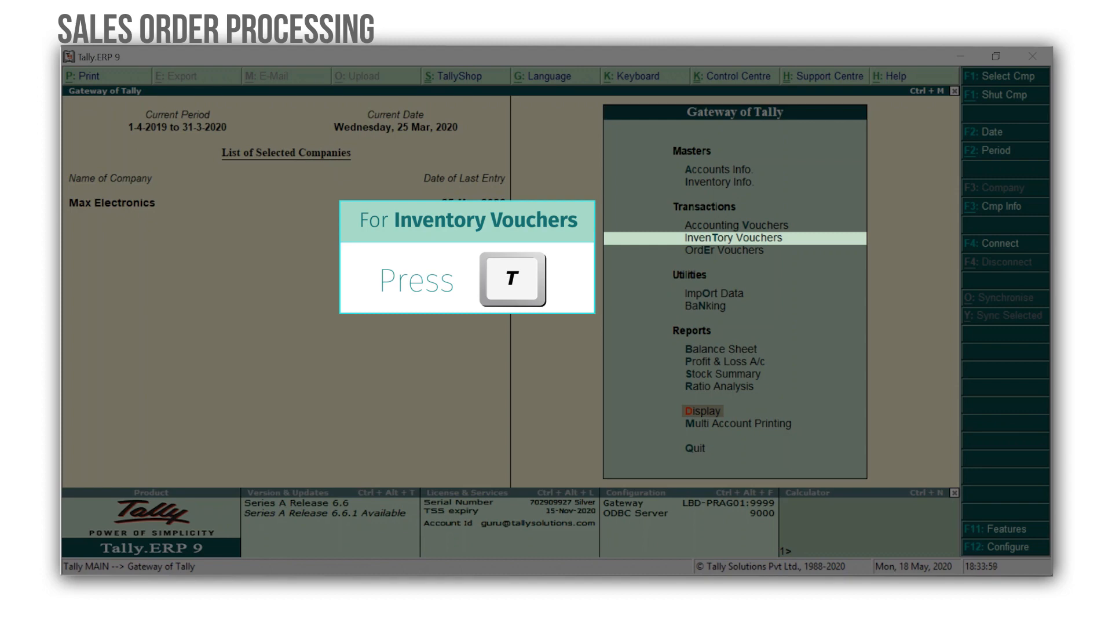
Step: Start a delivery note inventory voucher and set its date to 26-3-2020
{"action": "key", "text": "t"}
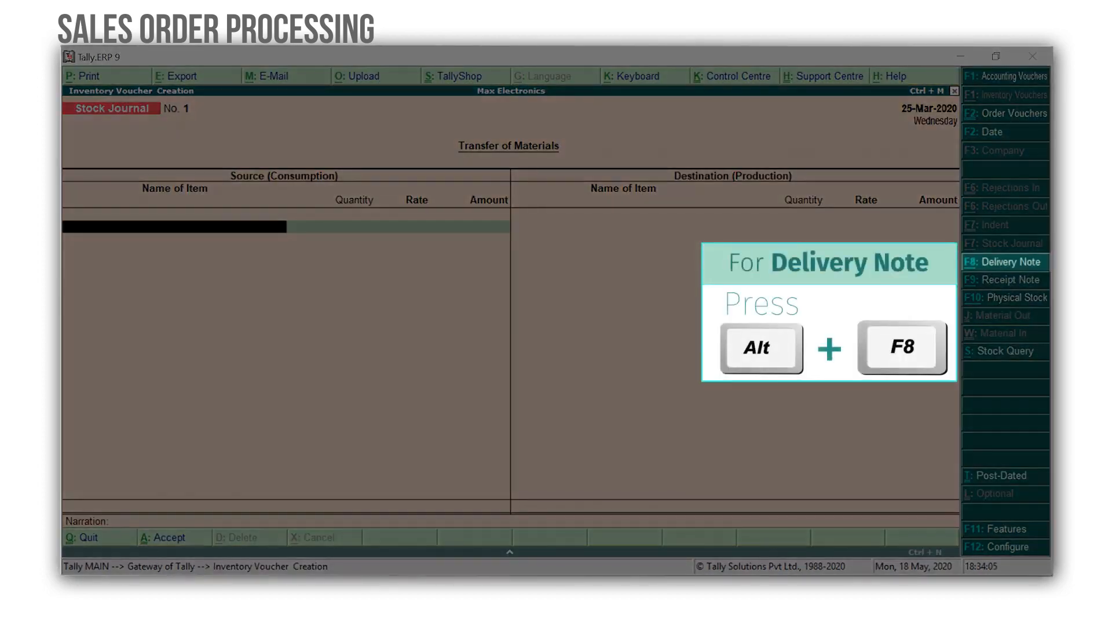
{"action": "key", "text": "alt+F8"}
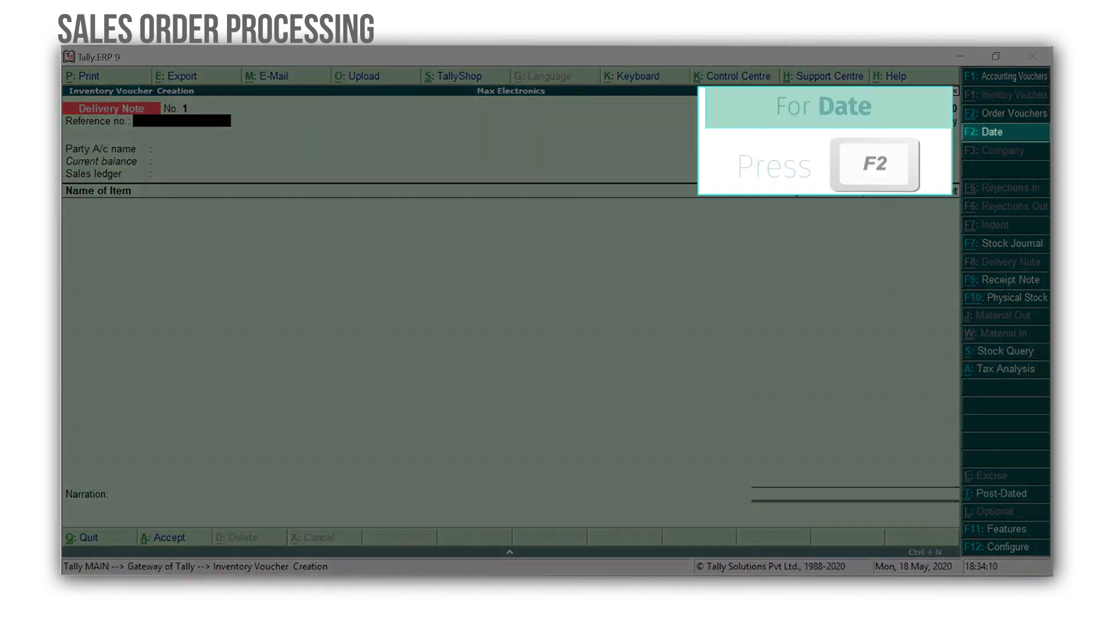
{"action": "key", "text": "F2"}
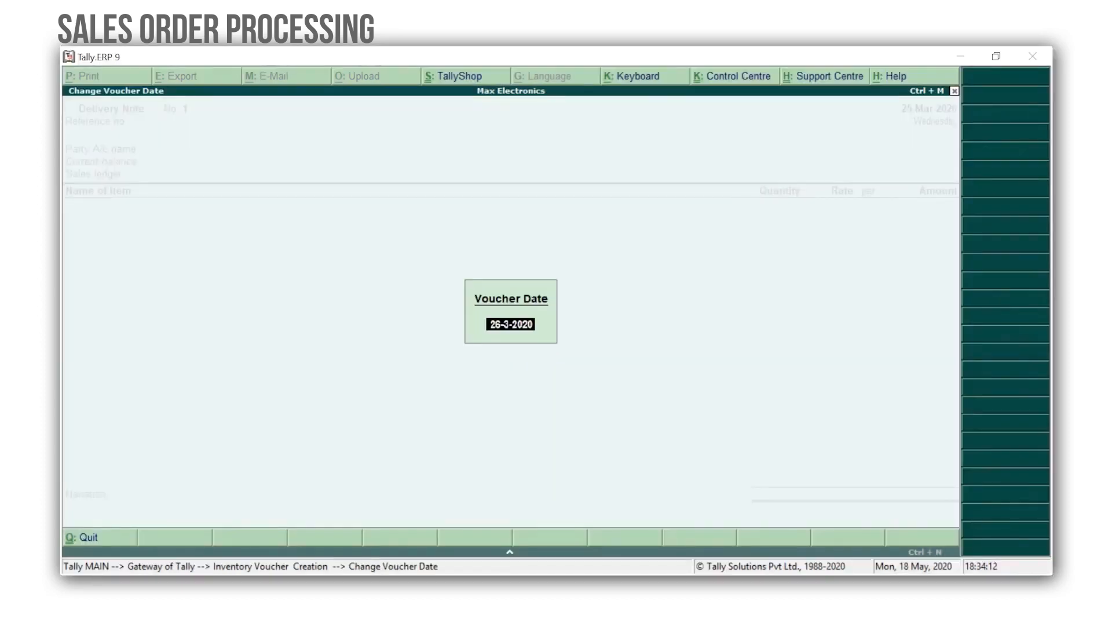
{"action": "key", "text": "Return"}
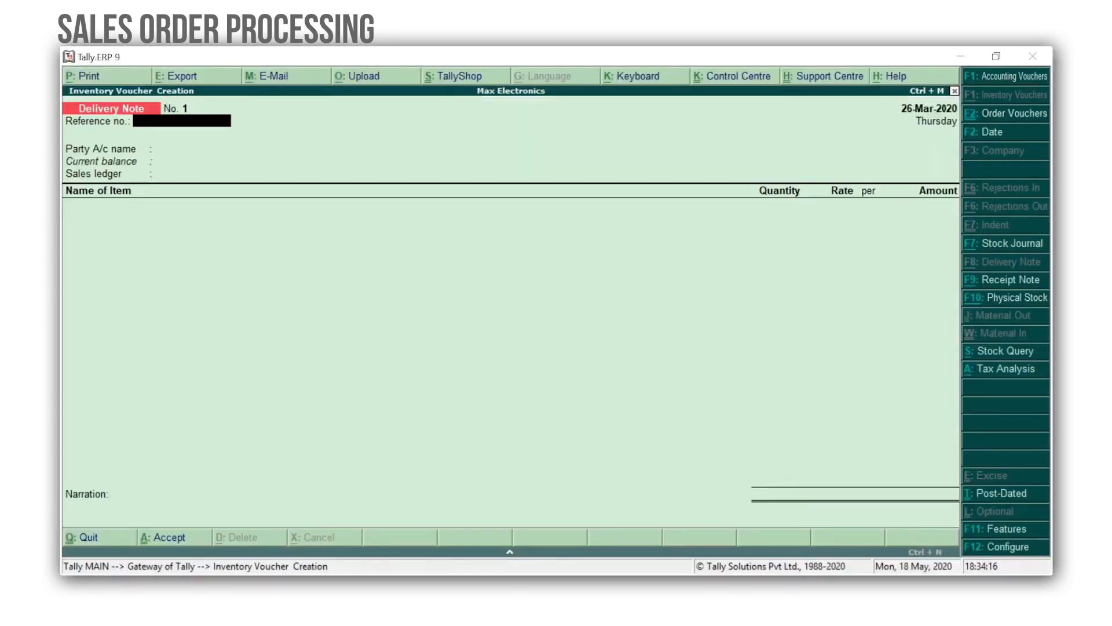
Step: Leave the reference number blank and choose Hi-Tech Computer World as the delivery note's party account
{"action": "key", "text": "Return"}
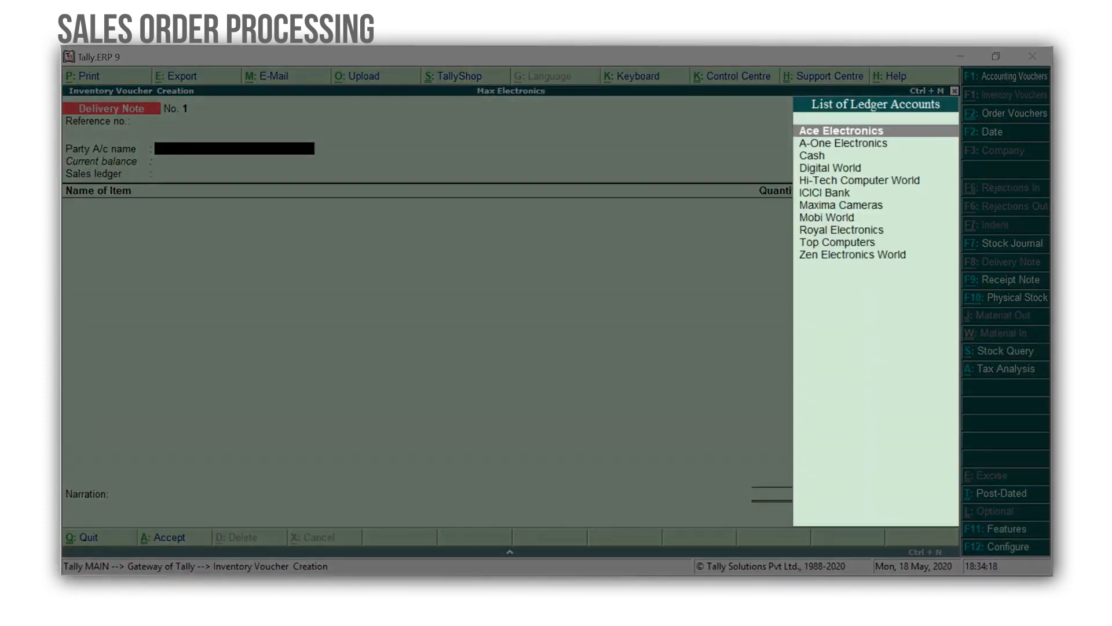
{"action": "key", "text": "Down"}
{"action": "key", "text": "Down"}
{"action": "key", "text": "Down"}
{"action": "key", "text": "Down"}
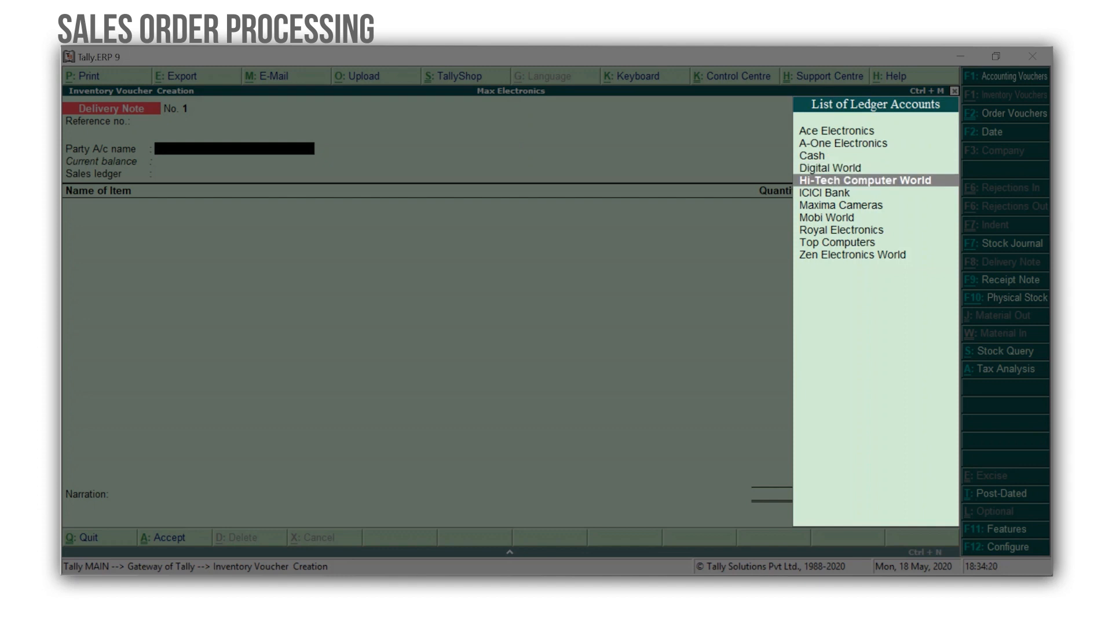
{"action": "key", "text": "Return"}
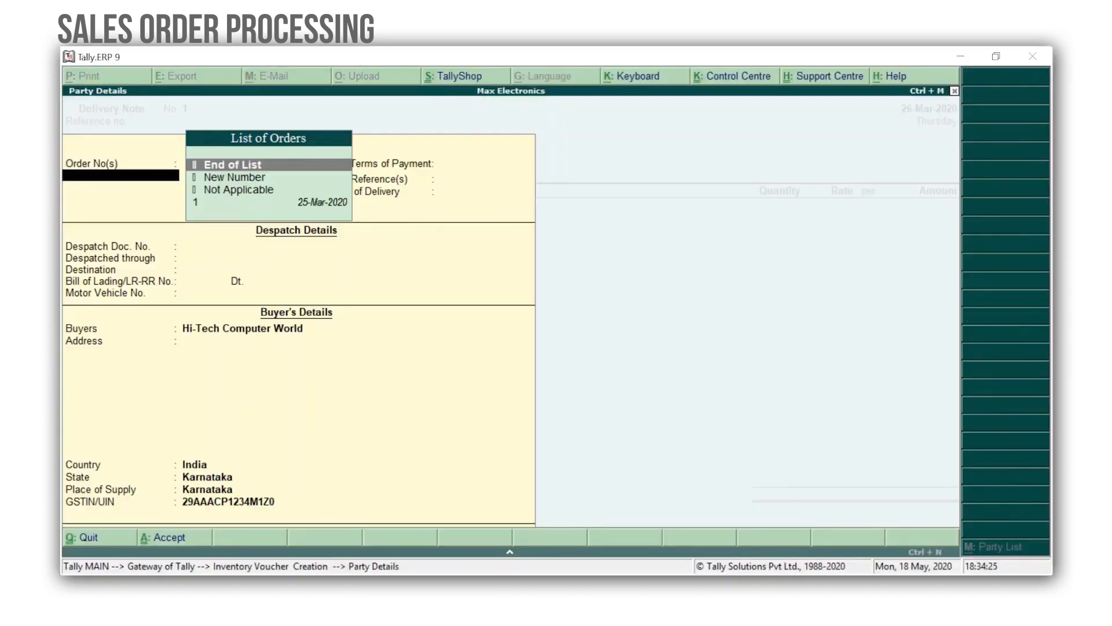
Step: Link sales order 1 of 25-Mar-2020 in the party details, accept them, and use Sales as the sales ledger
{"action": "key", "text": "Down"}
{"action": "key", "text": "Down"}
{"action": "key", "text": "Down"}
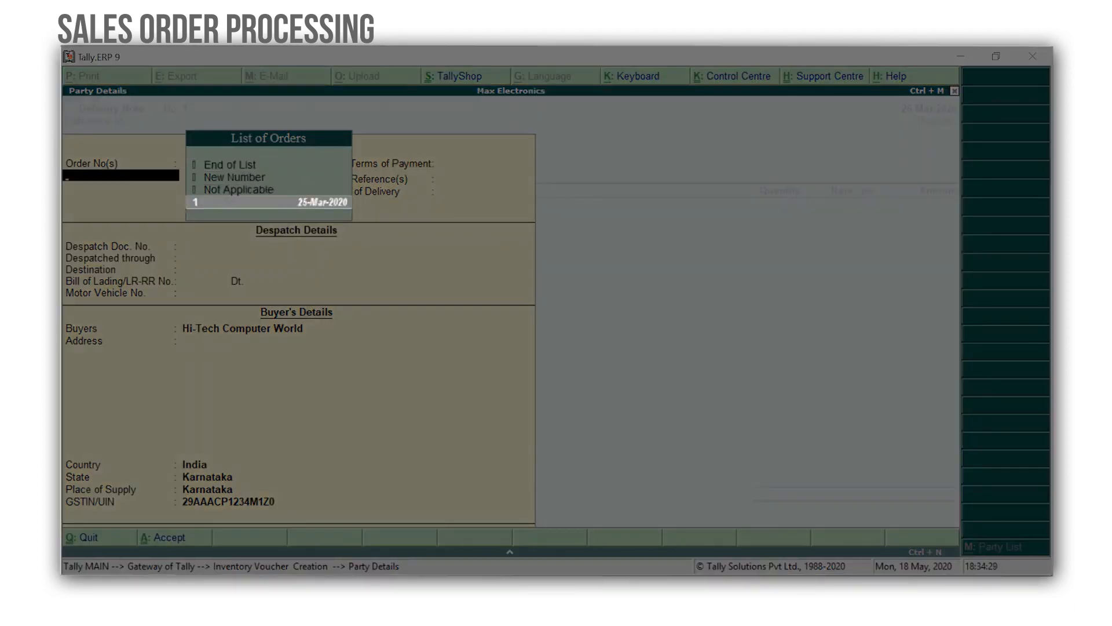
{"action": "key", "text": "Return"}
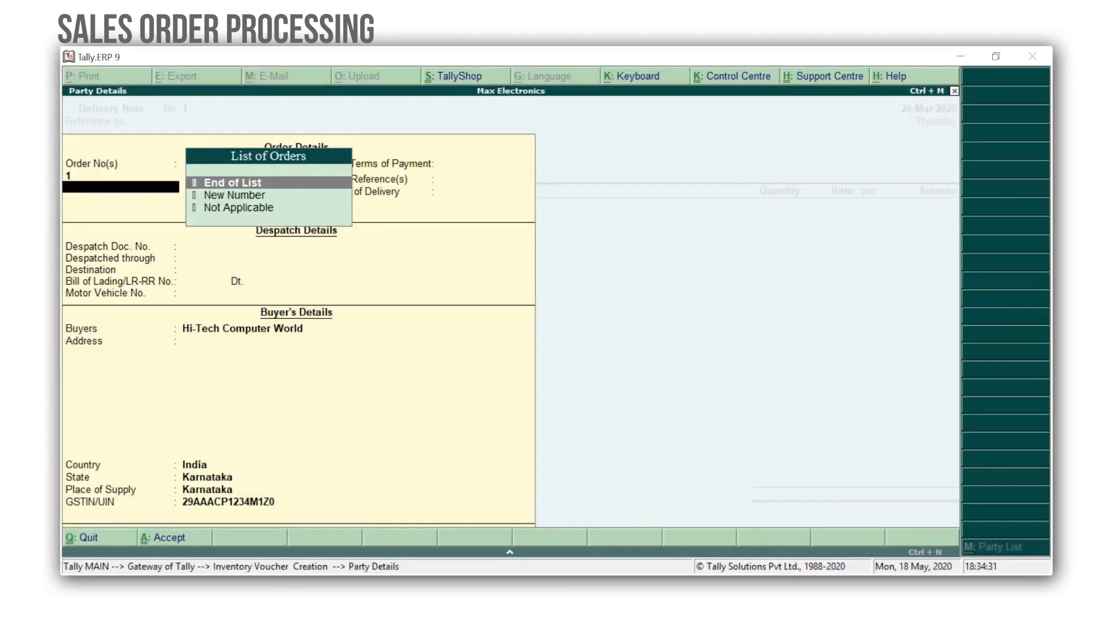
{"action": "key", "text": "Return"}
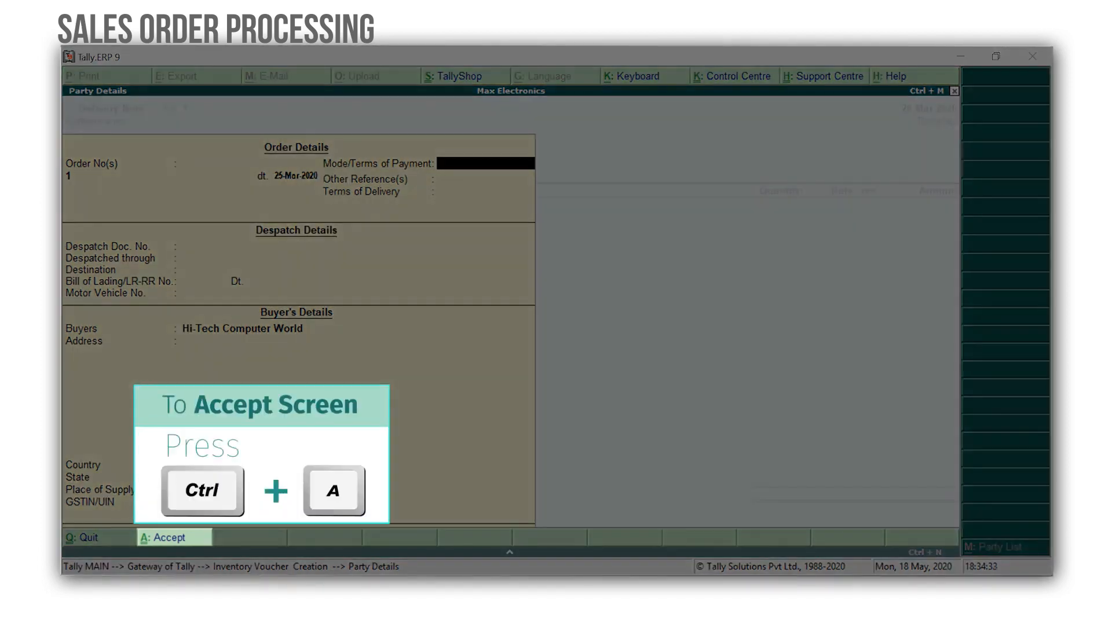
{"action": "key", "text": "ctrl+a"}
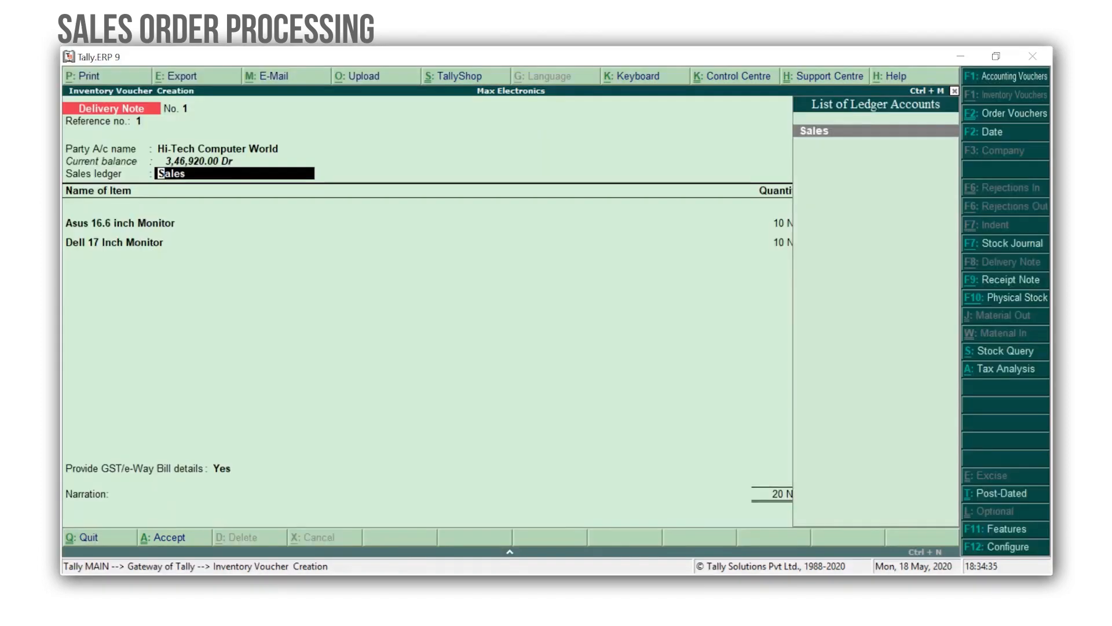
{"action": "key", "text": "Return"}
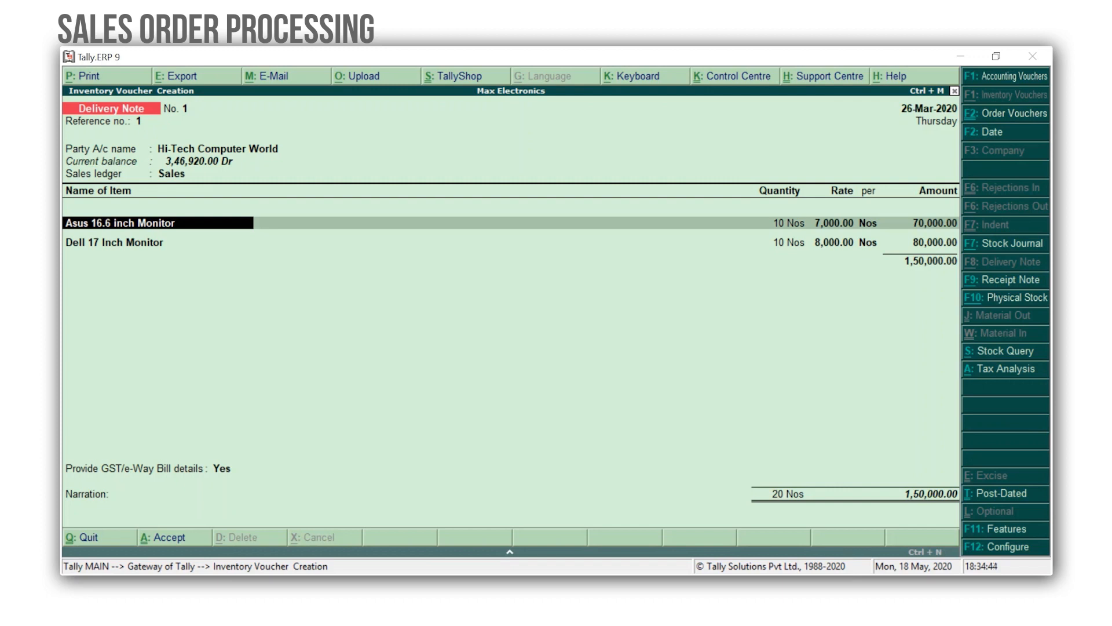
Step: Allocate the Asus 16.6 inch Monitor to tracking number 1 and order 1 with a delivered quantity of 5 Nos at 7,000.00
{"action": "key", "text": "Return"}
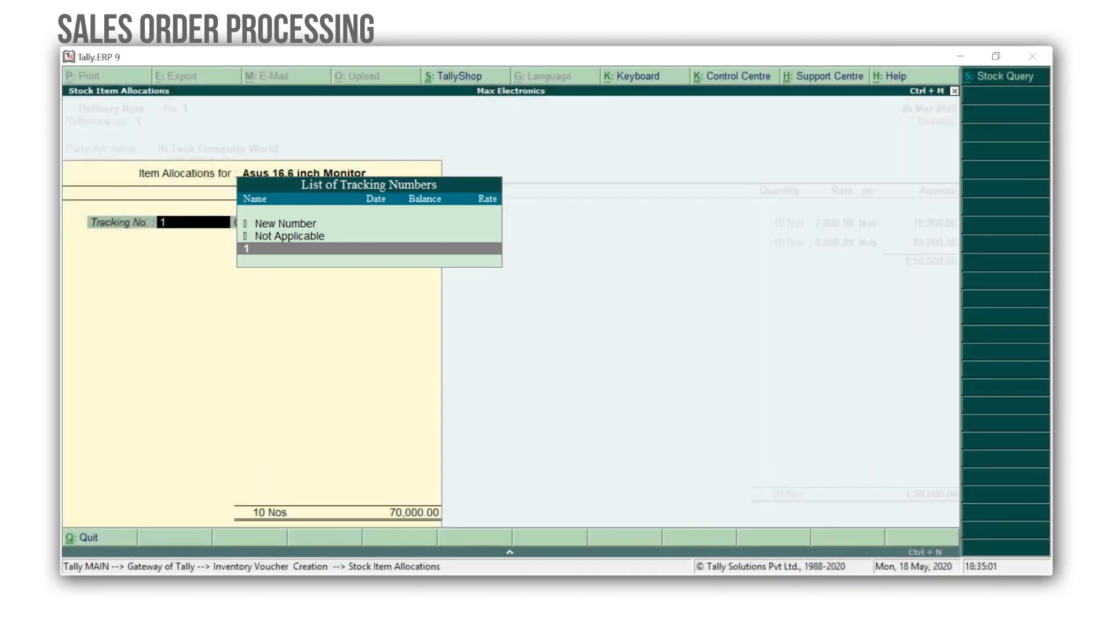
{"action": "key", "text": "Return"}
{"action": "key", "text": "Return"}
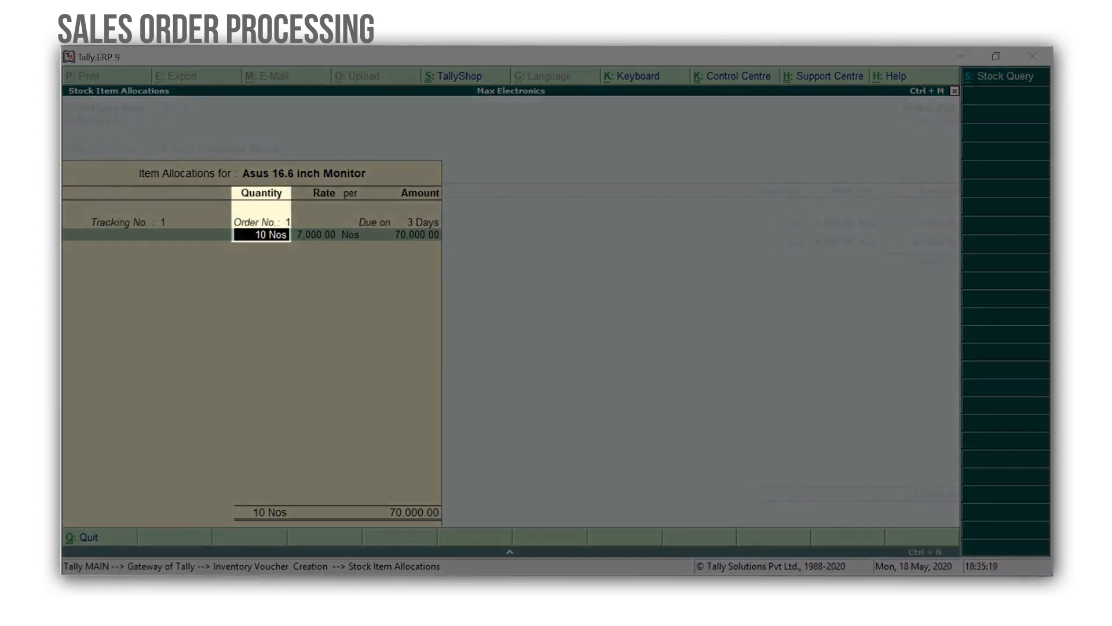
{"action": "type", "text": "5"}
{"action": "key", "text": "Return"}
{"action": "key", "text": "Return"}
{"action": "key", "text": "Return"}
{"action": "key", "text": "Return"}
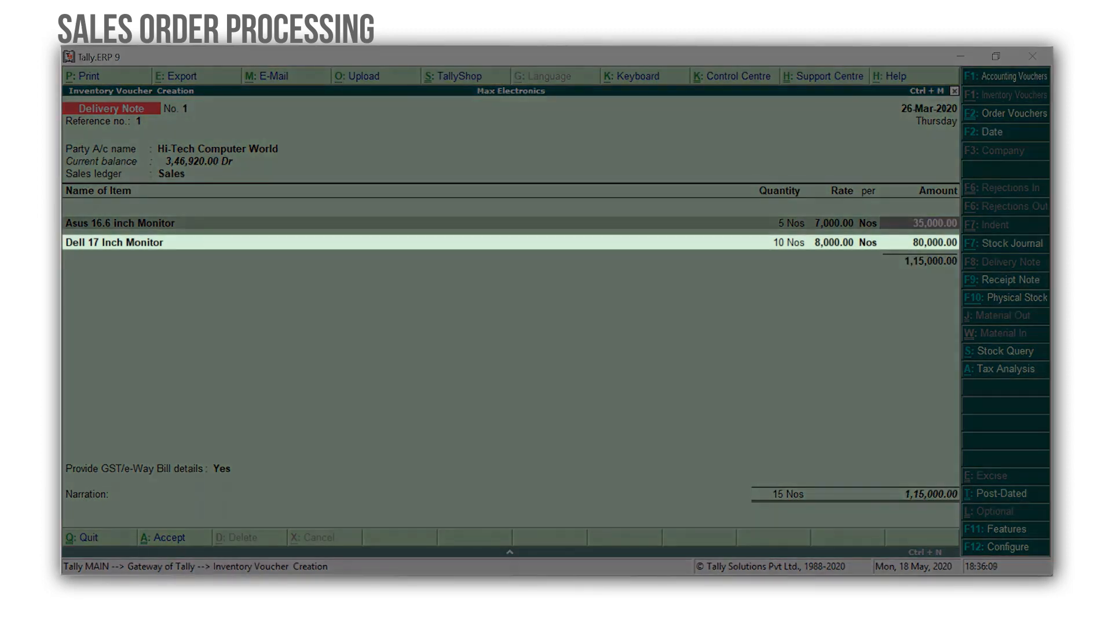
Step: Allocate the Dell 17 Inch Monitor to tracking number 1 and order 1 with a delivered quantity of 5 Nos at 8,000.00
{"action": "key", "text": "Return"}
{"action": "key", "text": "Return"}
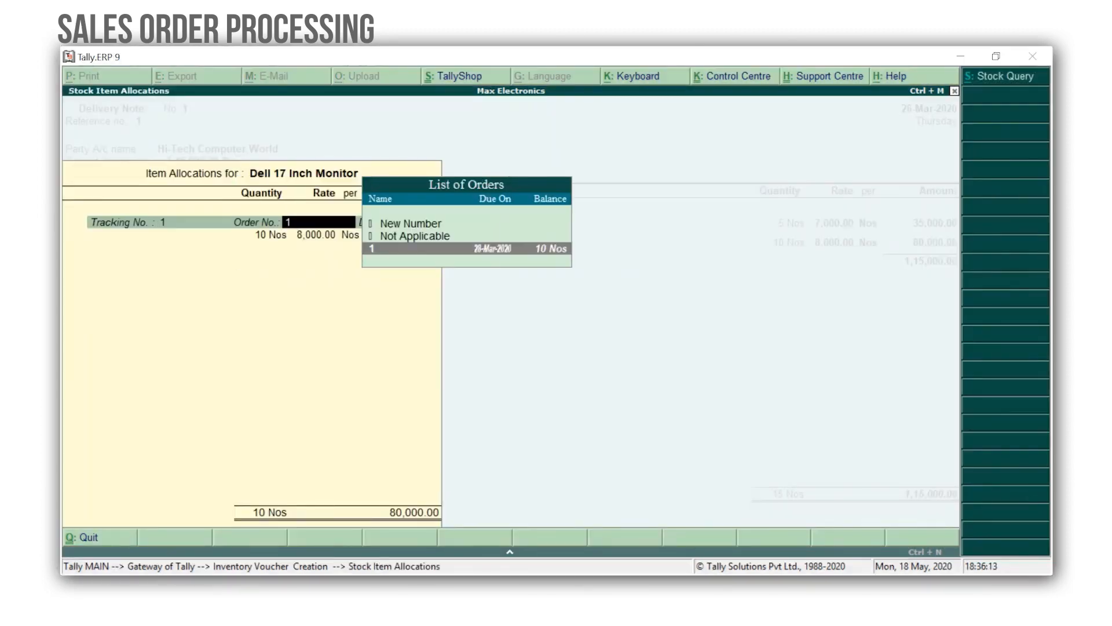
{"action": "key", "text": "Return"}
{"action": "type", "text": "5"}
{"action": "key", "text": "Return"}
{"action": "key", "text": "Return"}
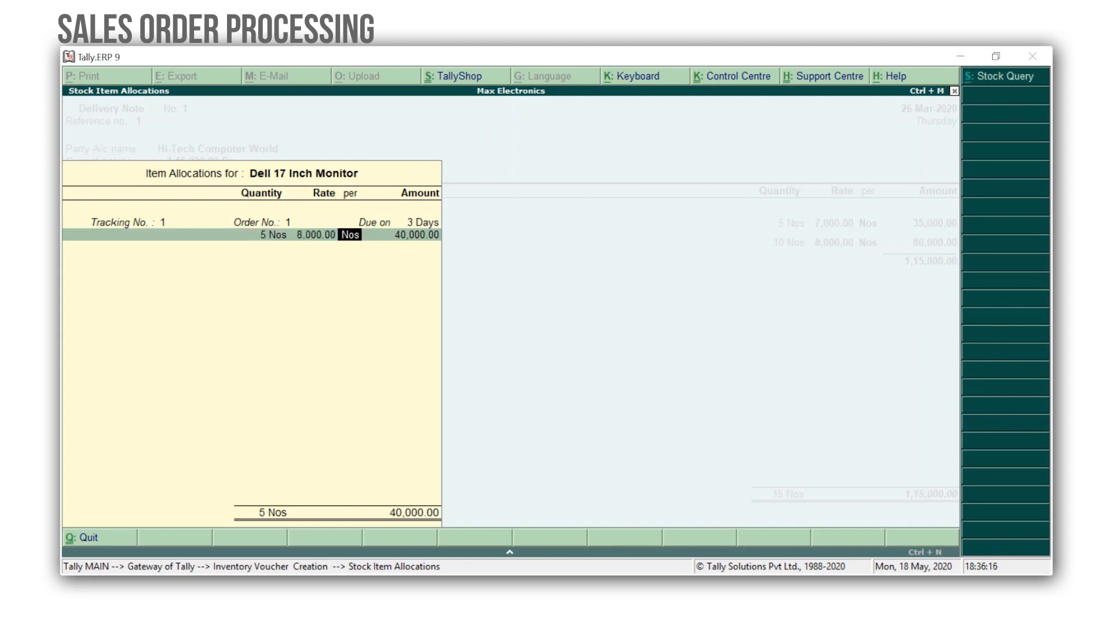
{"action": "key", "text": "Return"}
{"action": "key", "text": "Return"}
{"action": "key", "text": "Return"}
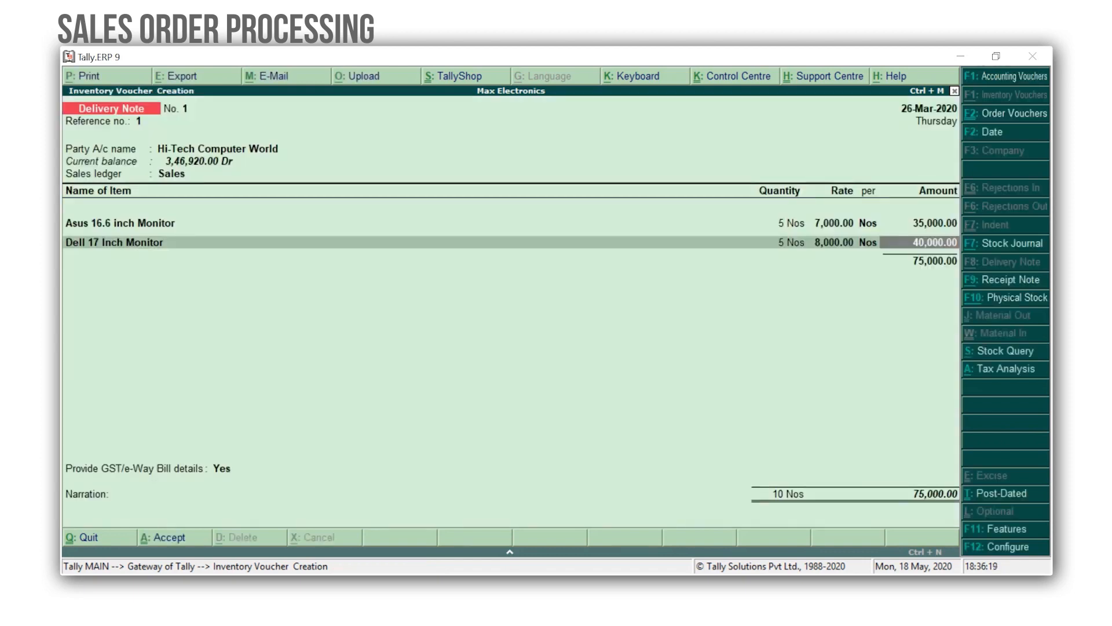
Step: End the item list, save the delivery note without narration, and leave voucher creation
{"action": "key", "text": "Return"}
{"action": "key", "text": "Return"}
{"action": "key", "text": "Return"}
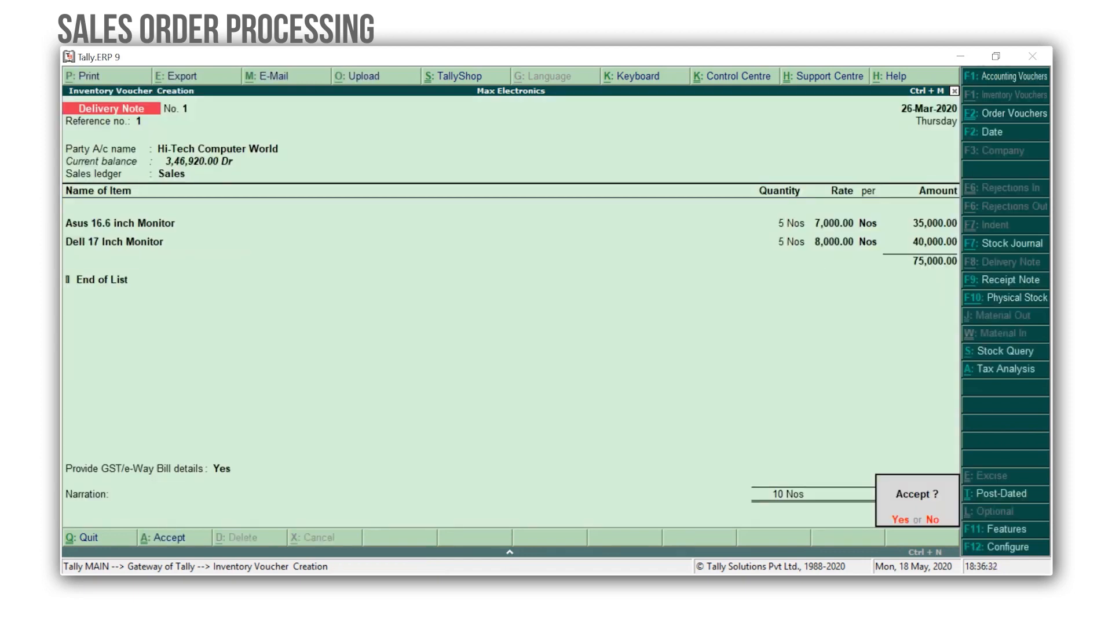
{"action": "key", "text": "Return"}
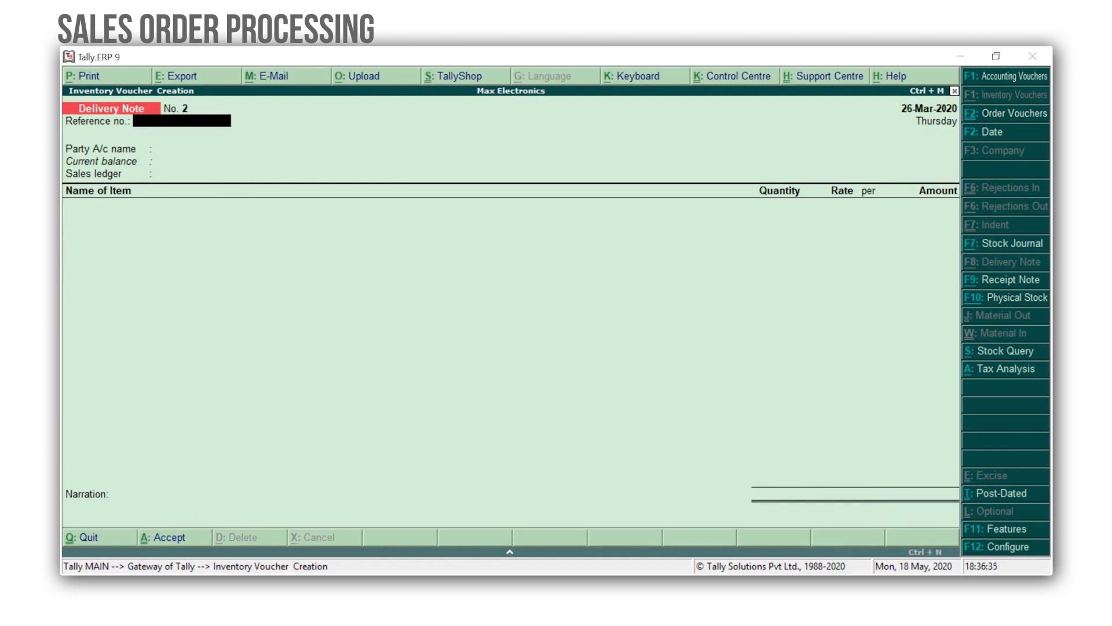
{"action": "key", "text": "Escape"}
{"action": "key", "text": "Return"}
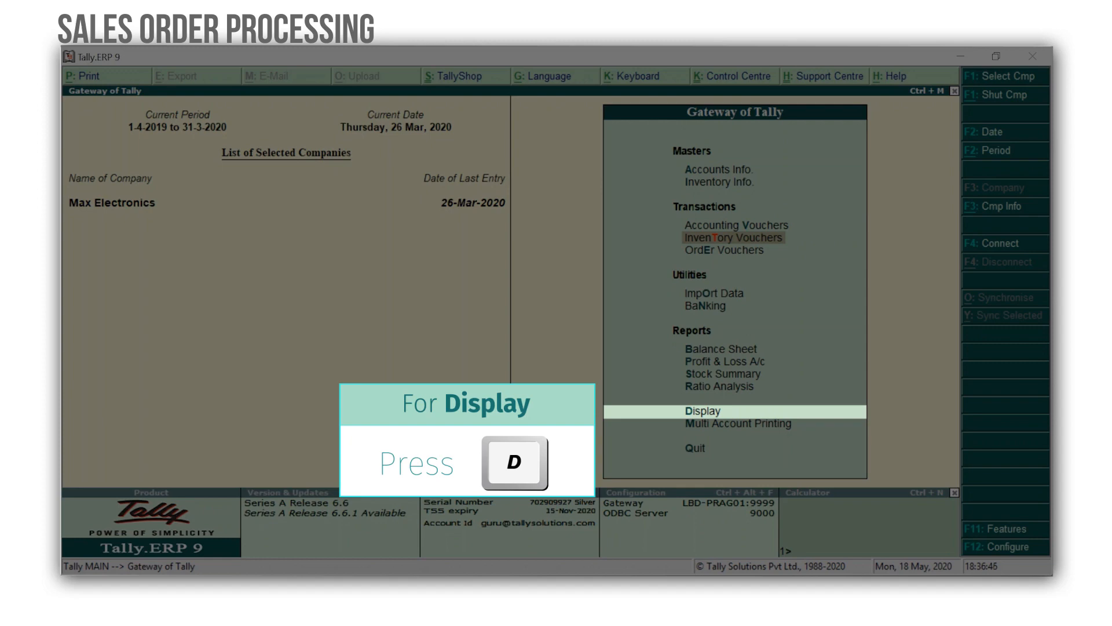
Step: Review the Sales Bills Pending report from the statements of inventory and return to the Gateway of Tally
{"action": "key", "text": "d"}
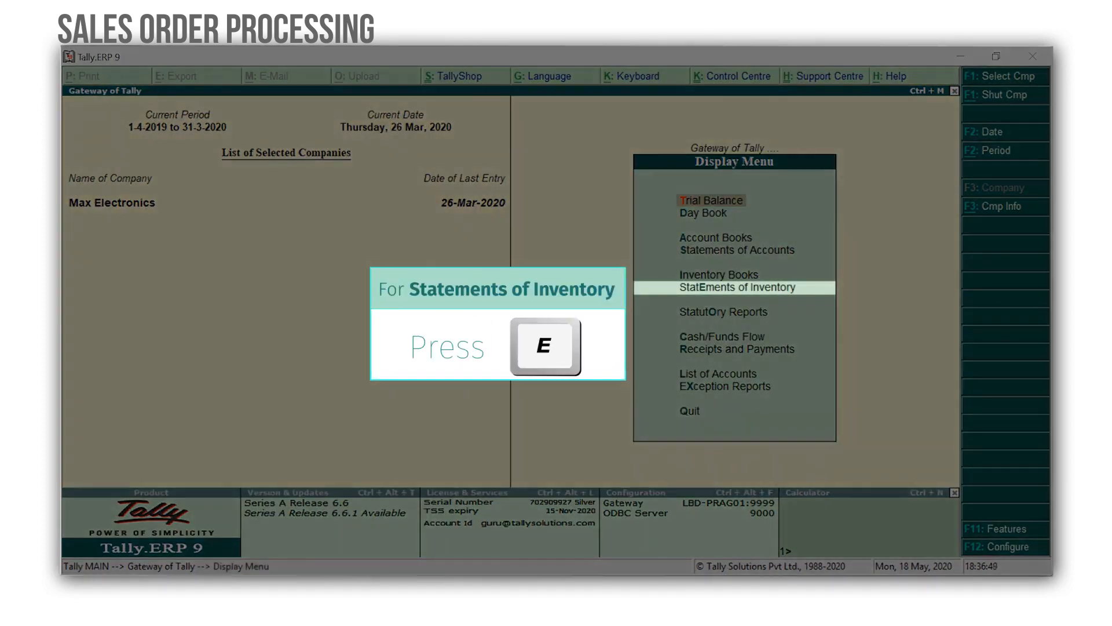
{"action": "key", "text": "e"}
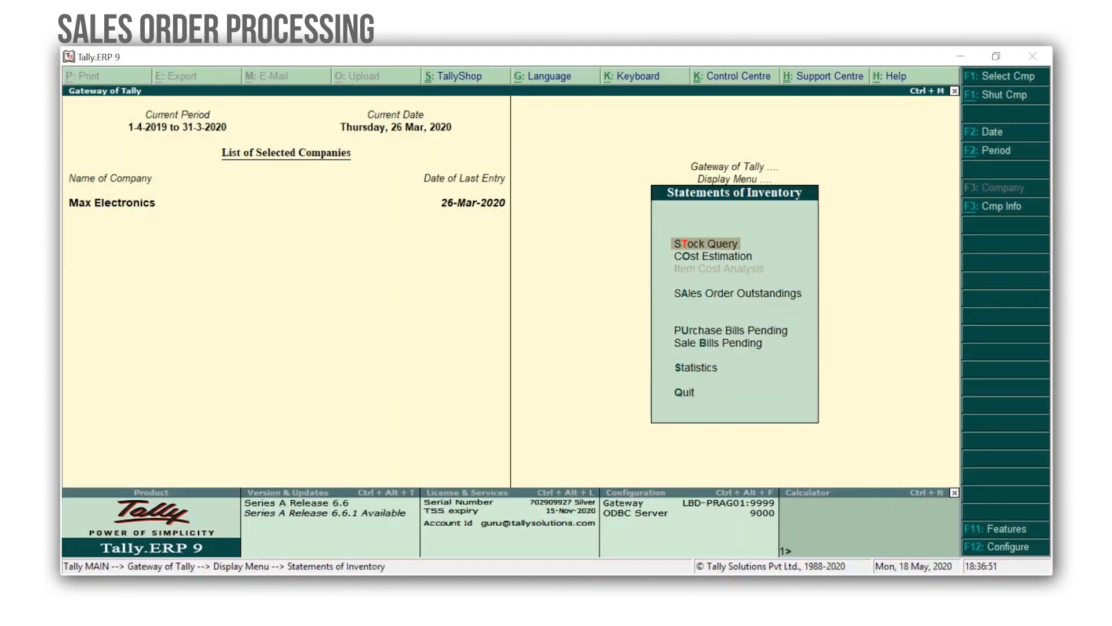
{"action": "key", "text": "Down"}
{"action": "key", "text": "Down"}
{"action": "key", "text": "Down"}
{"action": "key", "text": "Down"}
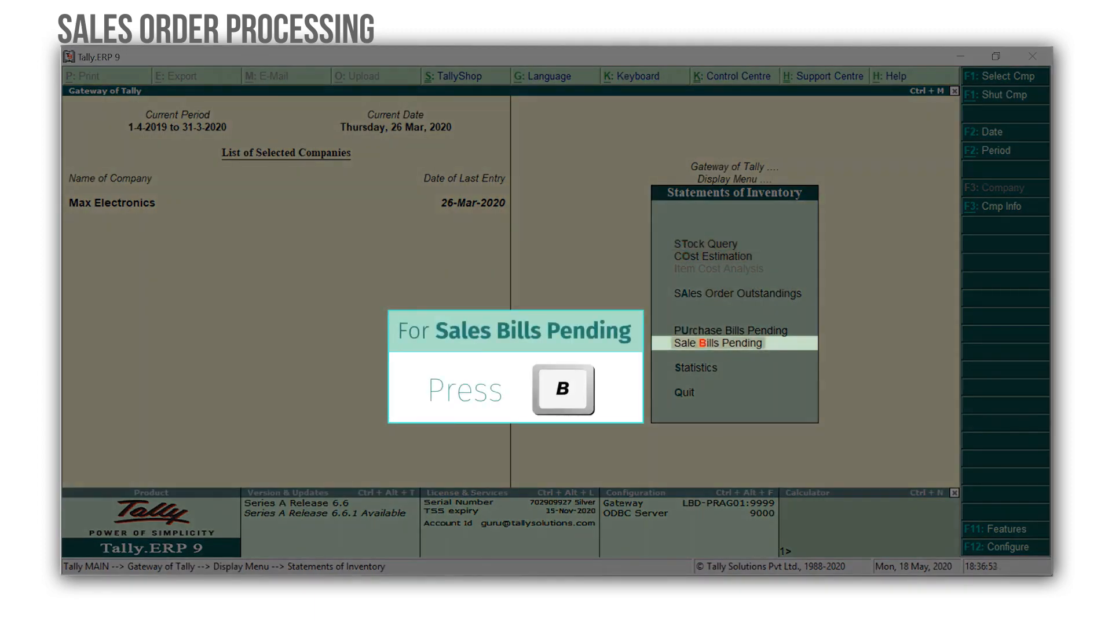
{"action": "key", "text": "b"}
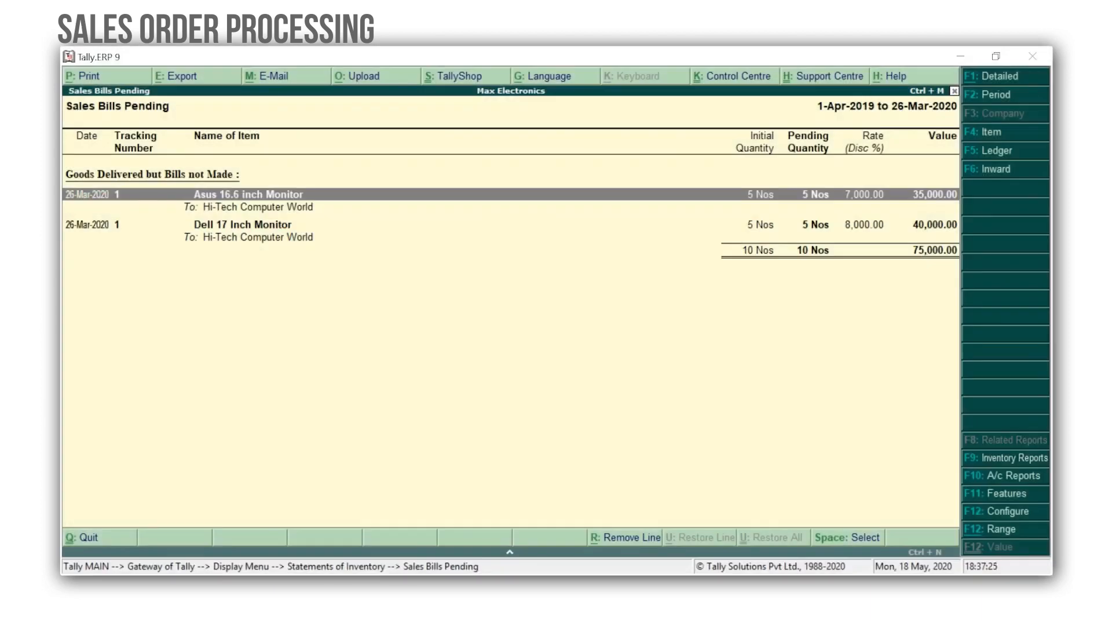
{"action": "key", "text": "Escape"}
{"action": "key", "text": "Escape"}
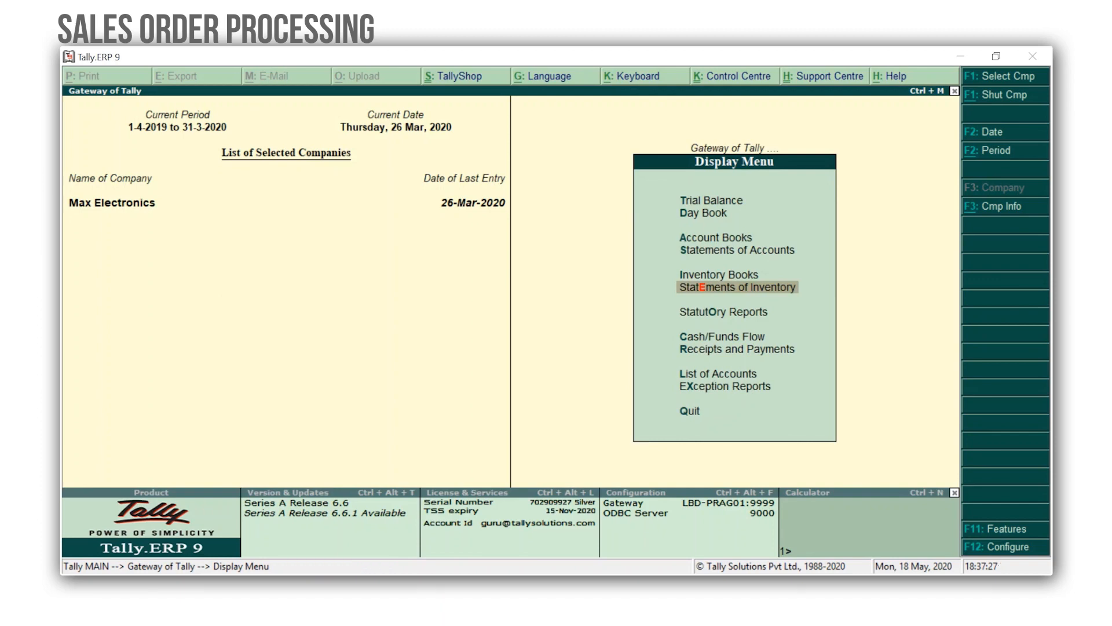
{"action": "key", "text": "Escape"}
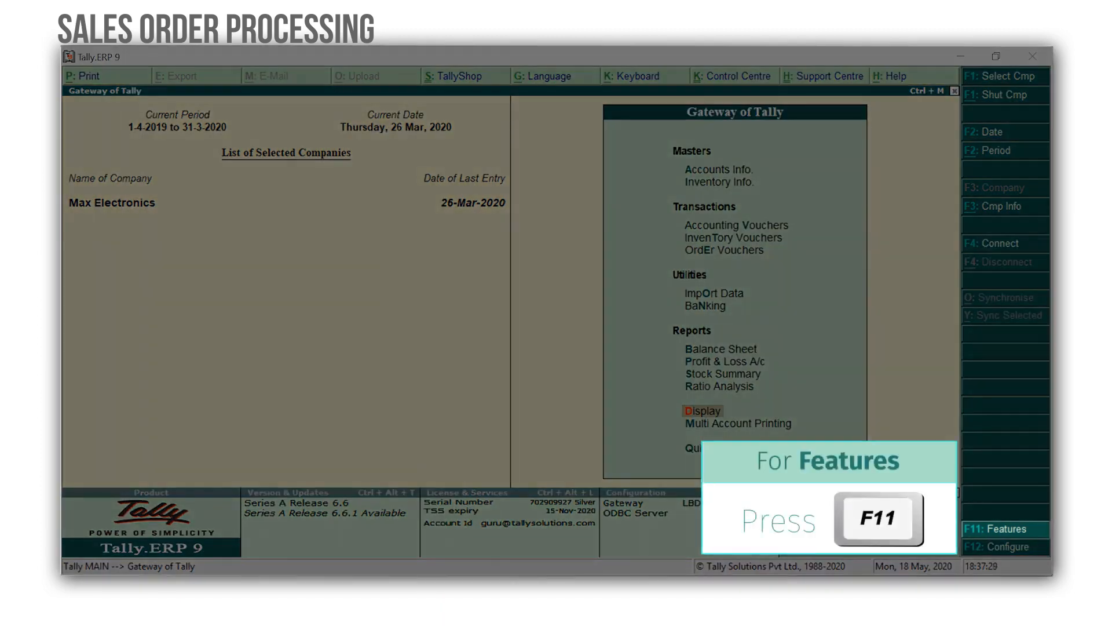
Step: Enable rejection inward and outward notes in the company's inventory features, accept the changes, and return to the Gateway of Tally
{"action": "key", "text": "F11"}
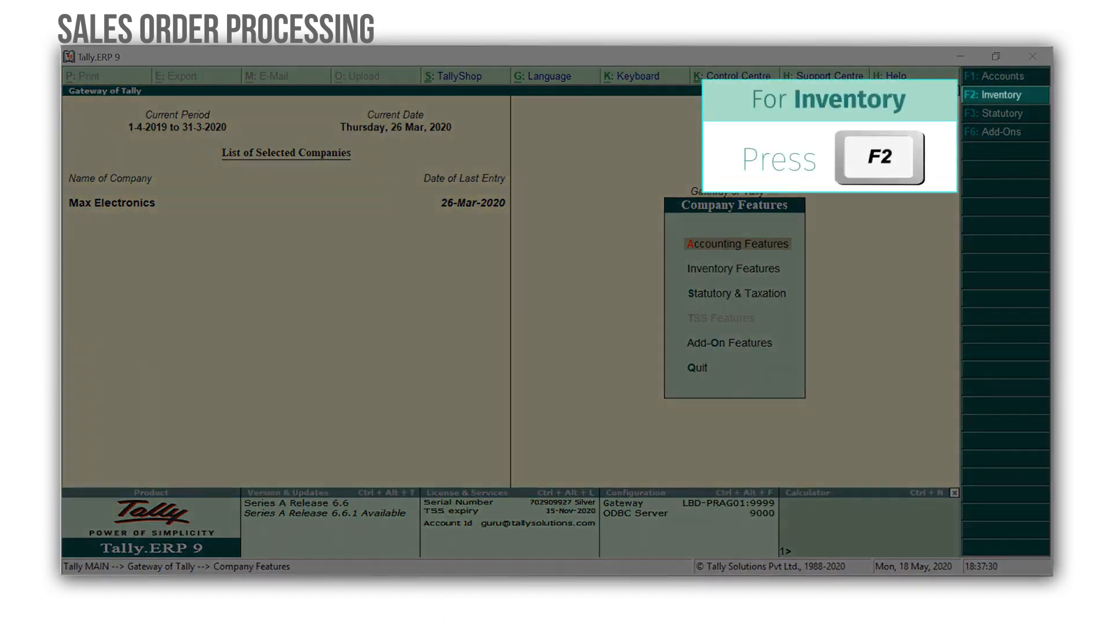
{"action": "key", "text": "F2"}
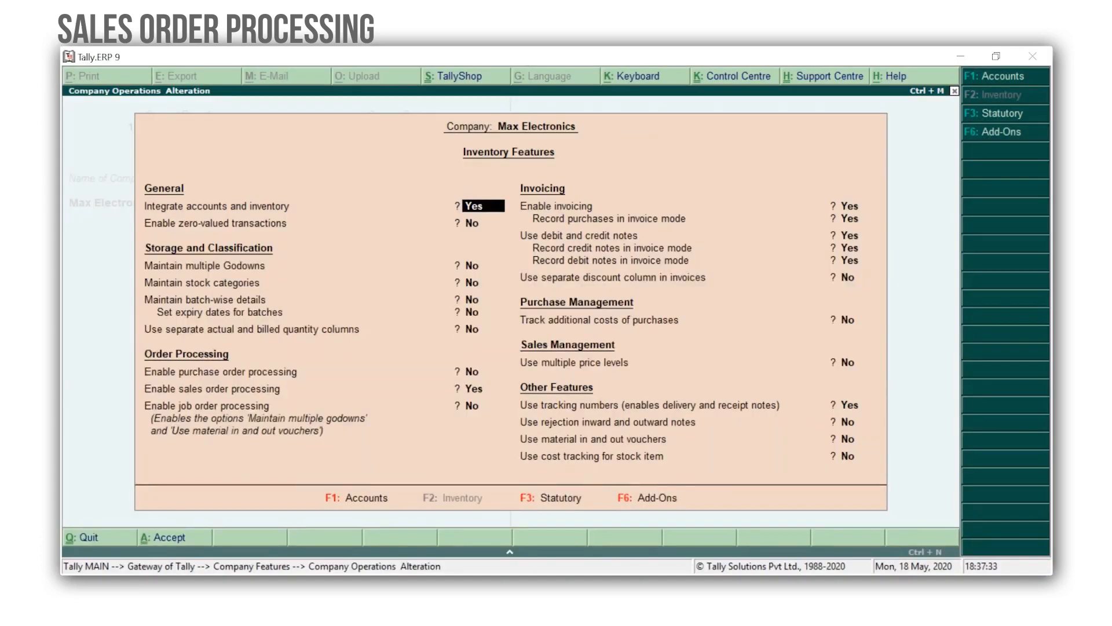
{"action": "key", "text": "Down"}
{"action": "key", "text": "Down"}
{"action": "key", "text": "Down"}
{"action": "key", "text": "Down"}
{"action": "key", "text": "Down"}
{"action": "key", "text": "Down"}
{"action": "key", "text": "Down"}
{"action": "key", "text": "Down"}
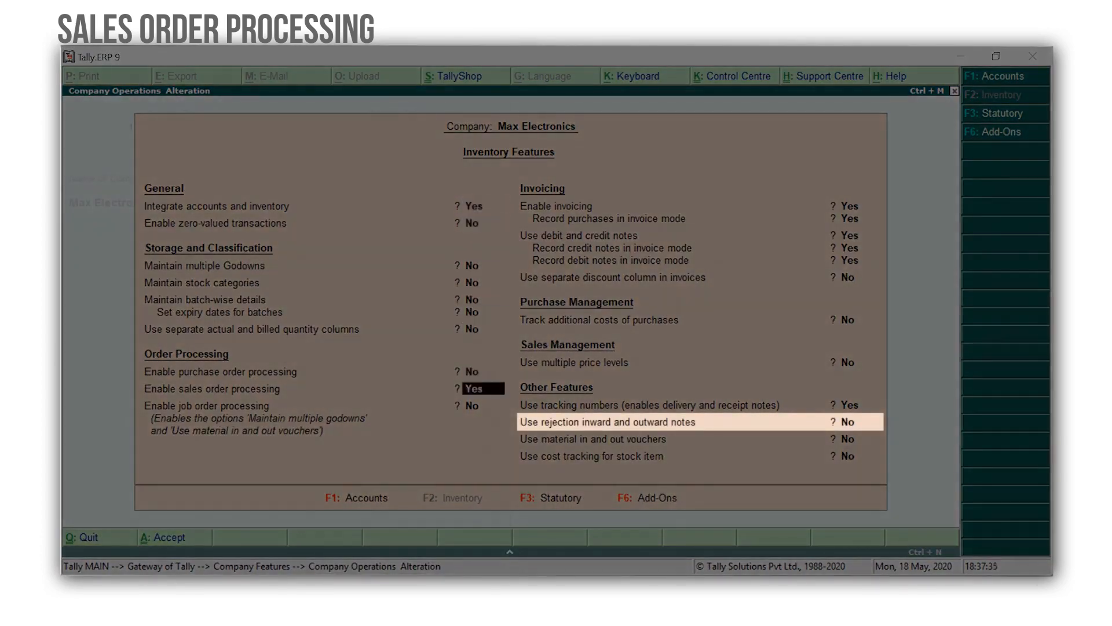
{"action": "key", "text": "Down"}
{"action": "key", "text": "Down"}
{"action": "key", "text": "Down"}
{"action": "key", "text": "Down"}
{"action": "key", "text": "Down"}
{"action": "key", "text": "Down"}
{"action": "key", "text": "Down"}
{"action": "key", "text": "Down"}
{"action": "key", "text": "Down"}
{"action": "key", "text": "Down"}
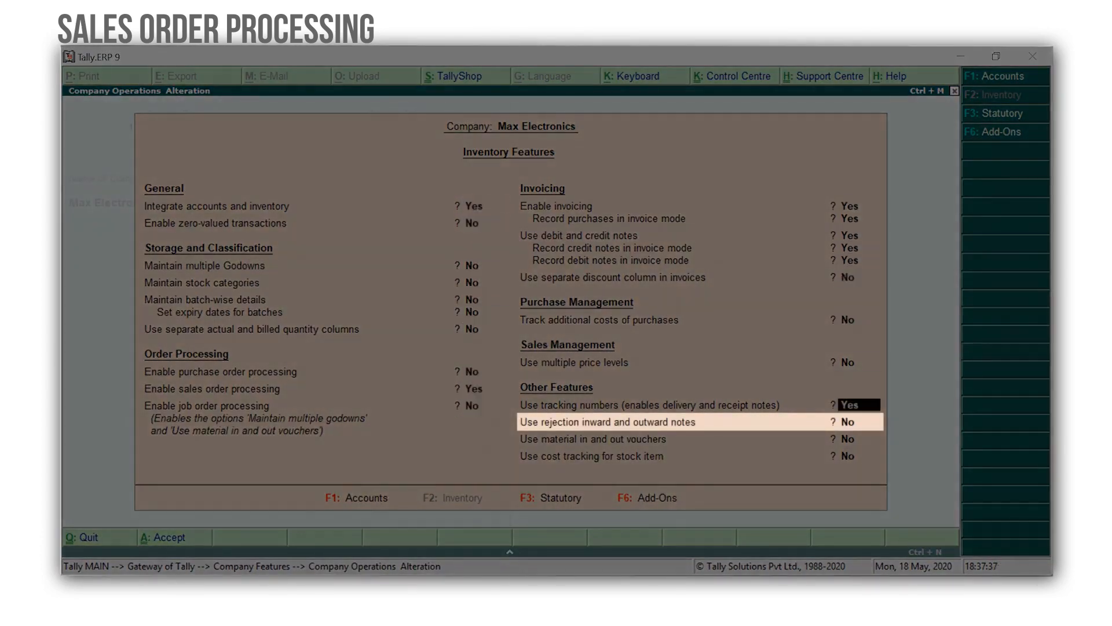
{"action": "key", "text": "Down"}
{"action": "key", "text": "y"}
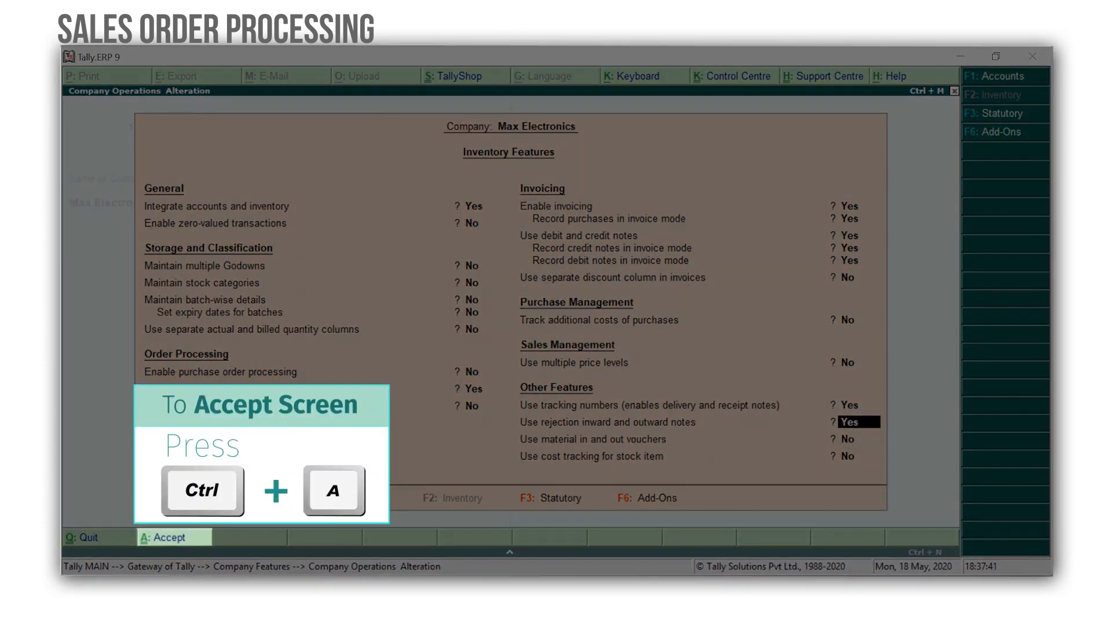
{"action": "key", "text": "ctrl+a"}
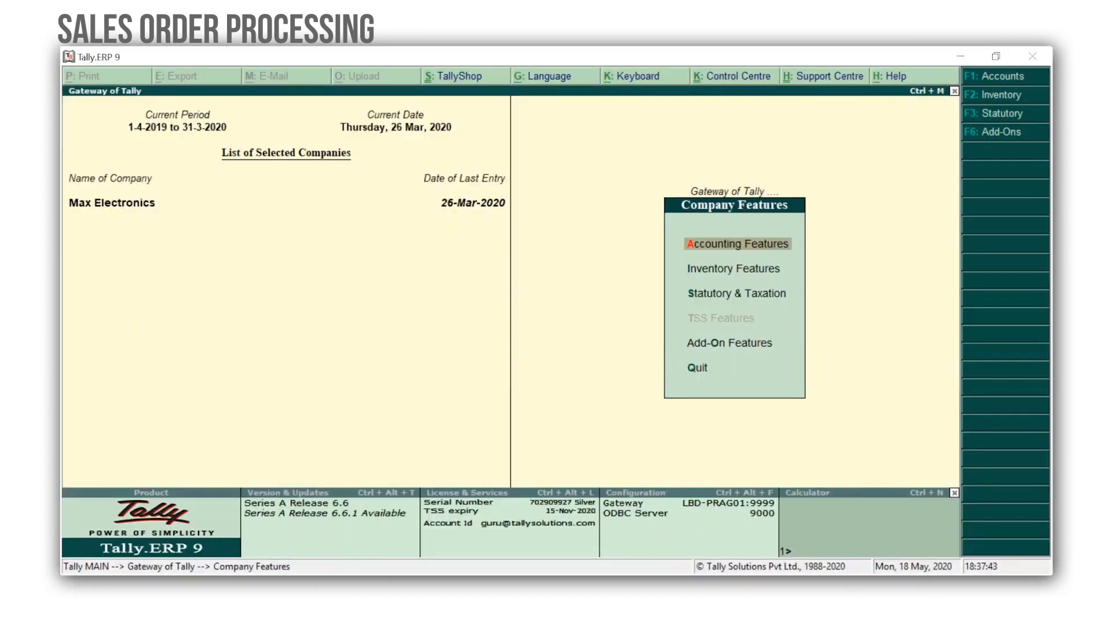
{"action": "key", "text": "Escape"}
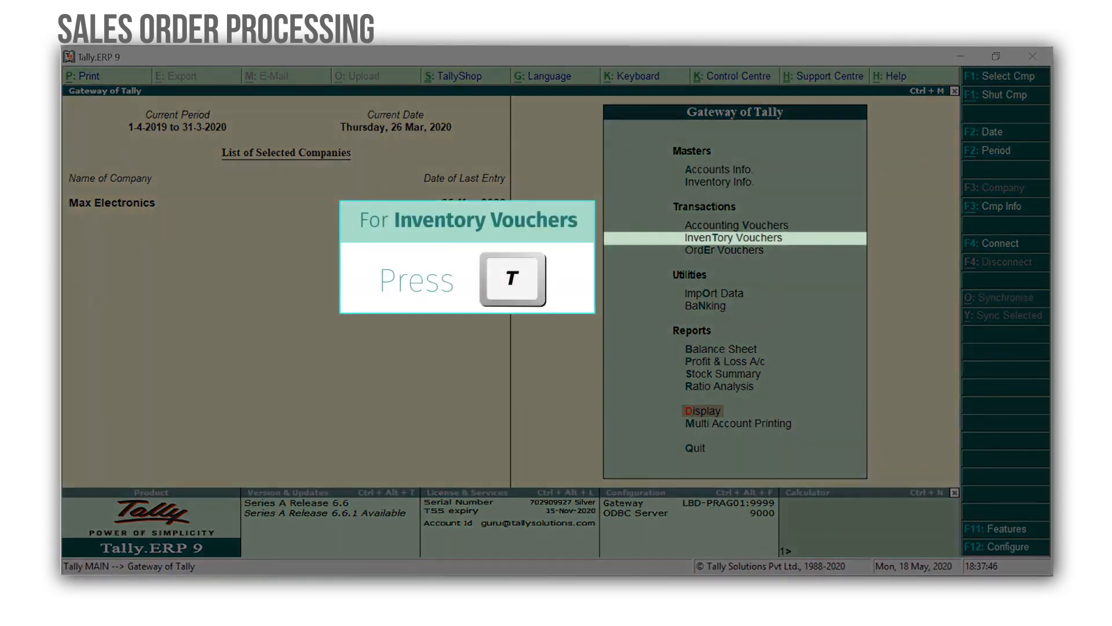
Step: Start a Rejections In voucher dated 27-3-2020 with Hi-Tech Computer World as the ledger account and customer
{"action": "key", "text": "t"}
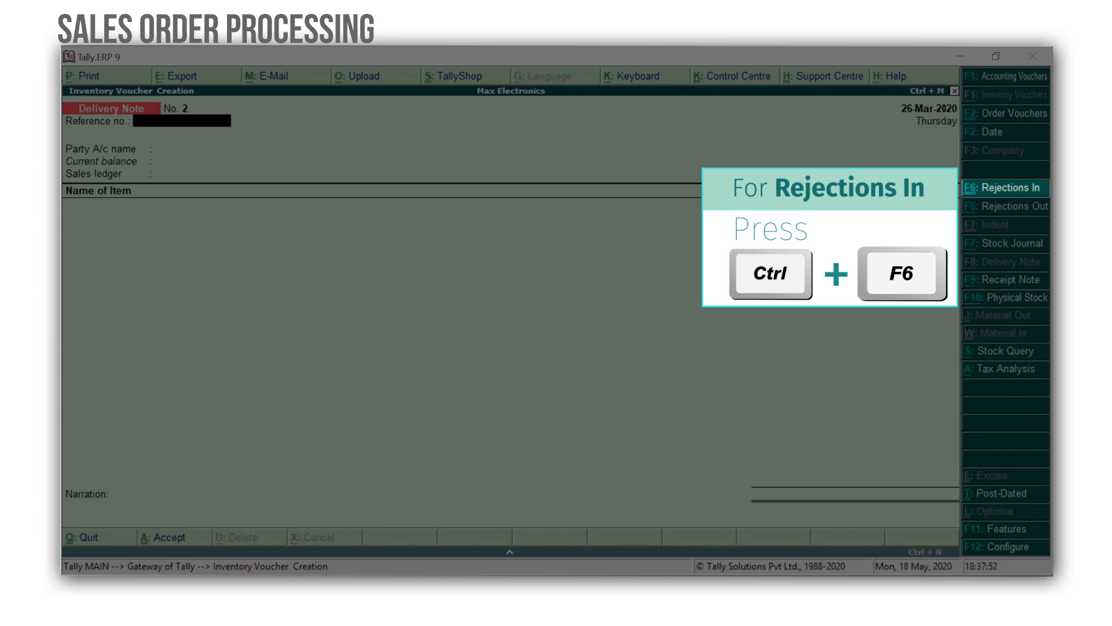
{"action": "key", "text": "ctrl+F6"}
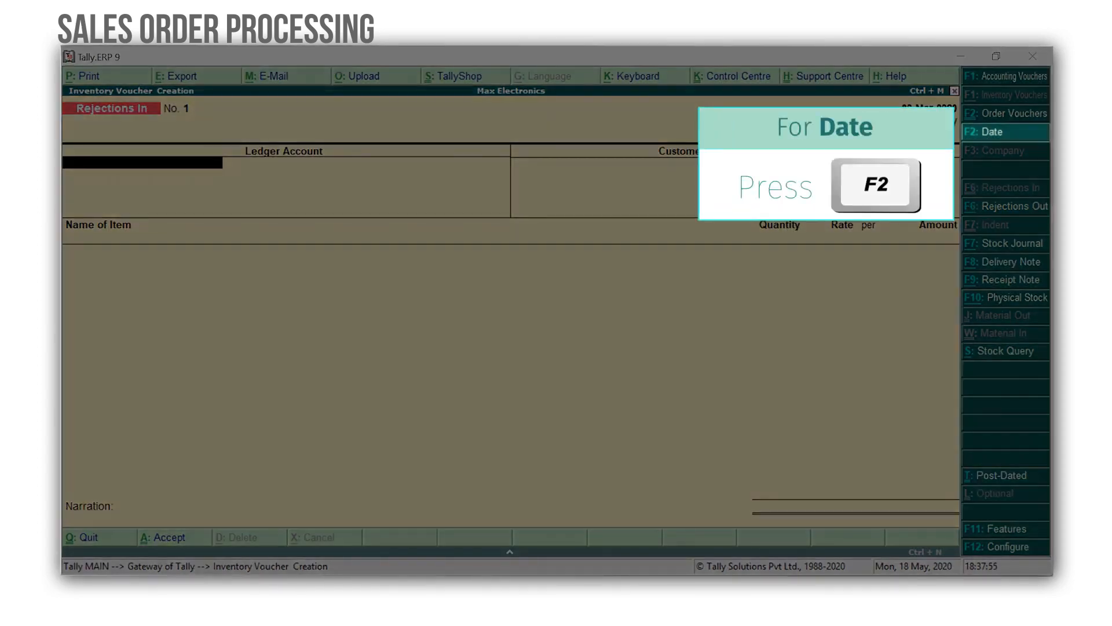
{"action": "key", "text": "F2"}
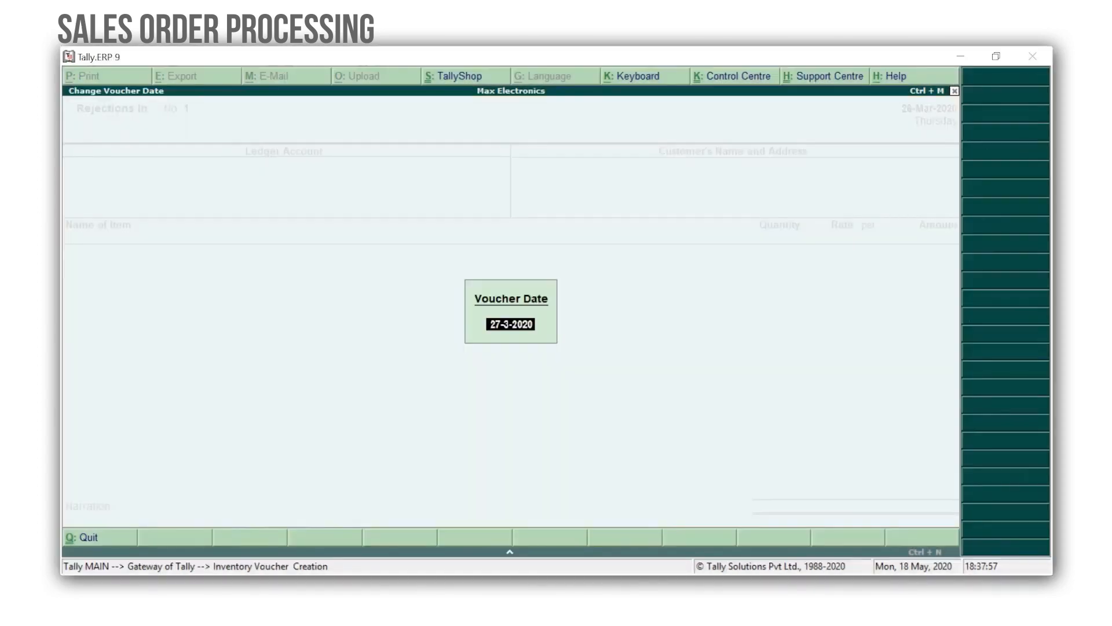
{"action": "key", "text": "Return"}
{"action": "type", "text": "Hi"}
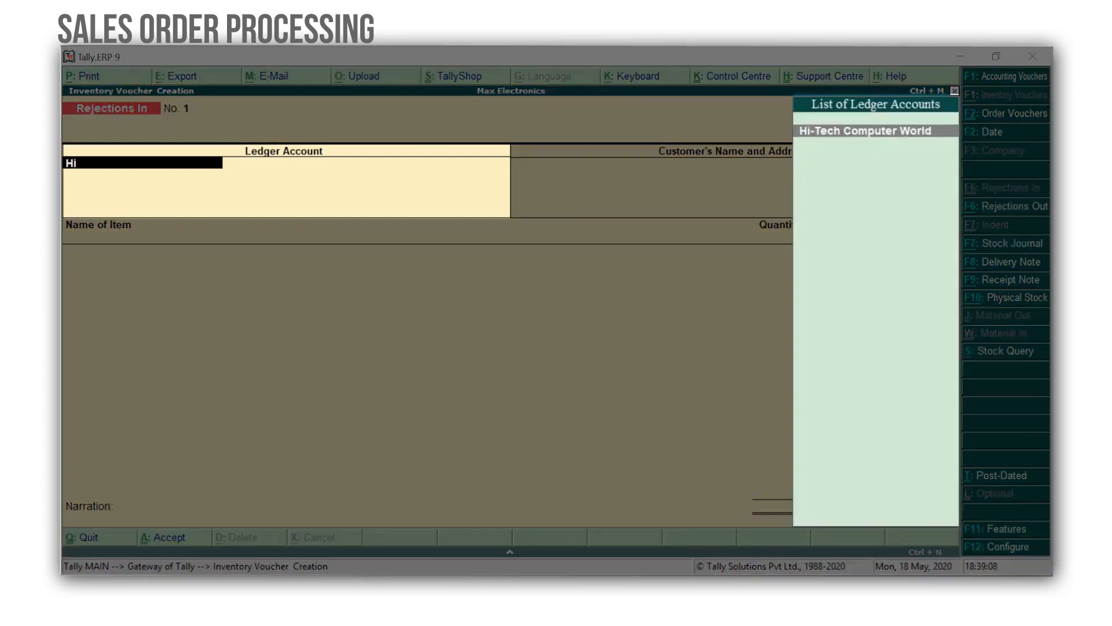
{"action": "key", "text": "Return"}
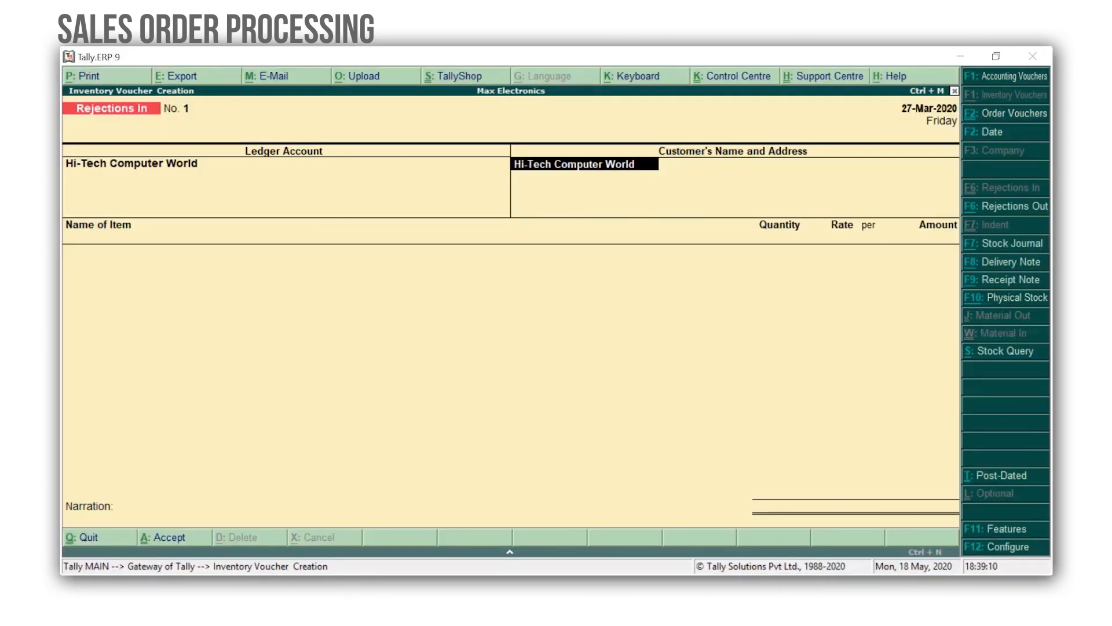
{"action": "key", "text": "Return"}
{"action": "key", "text": "Return"}
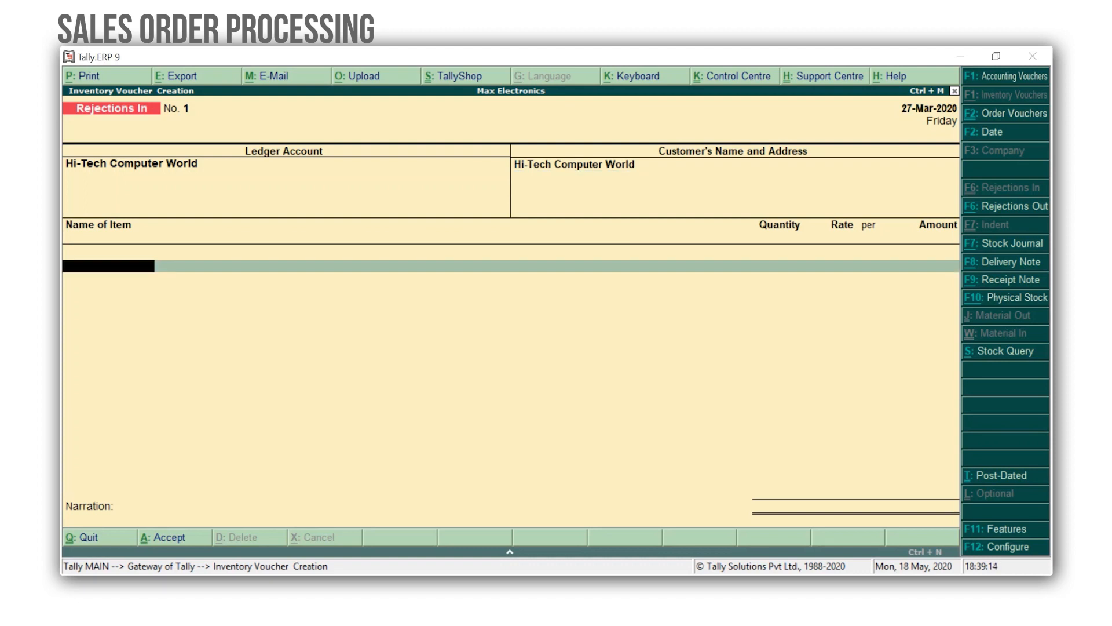
Step: Add the Dell 17 Inch Monitor against tracking number 1 with a rejected quantity of 2 Nos at 8,000.00, and end the item list
{"action": "type", "text": "Del"}
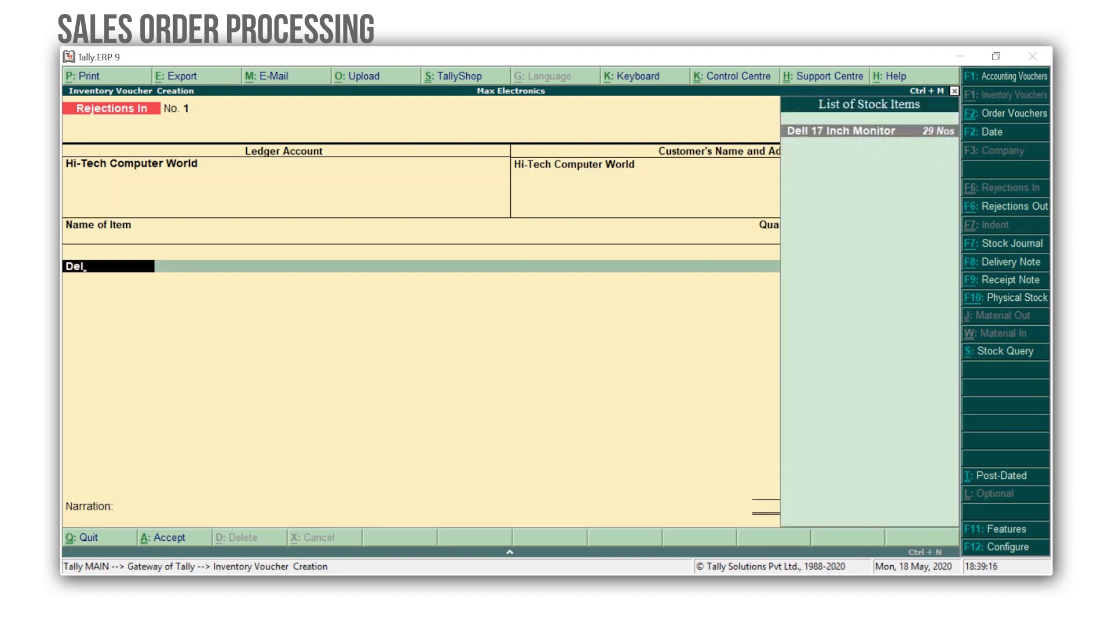
{"action": "key", "text": "Return"}
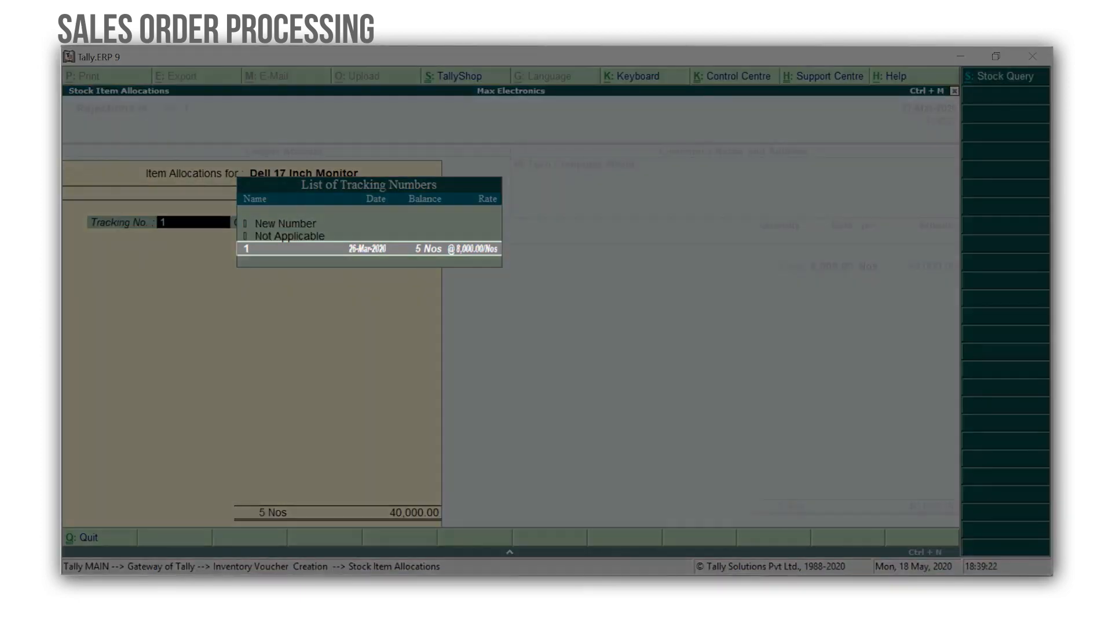
{"action": "key", "text": "Return"}
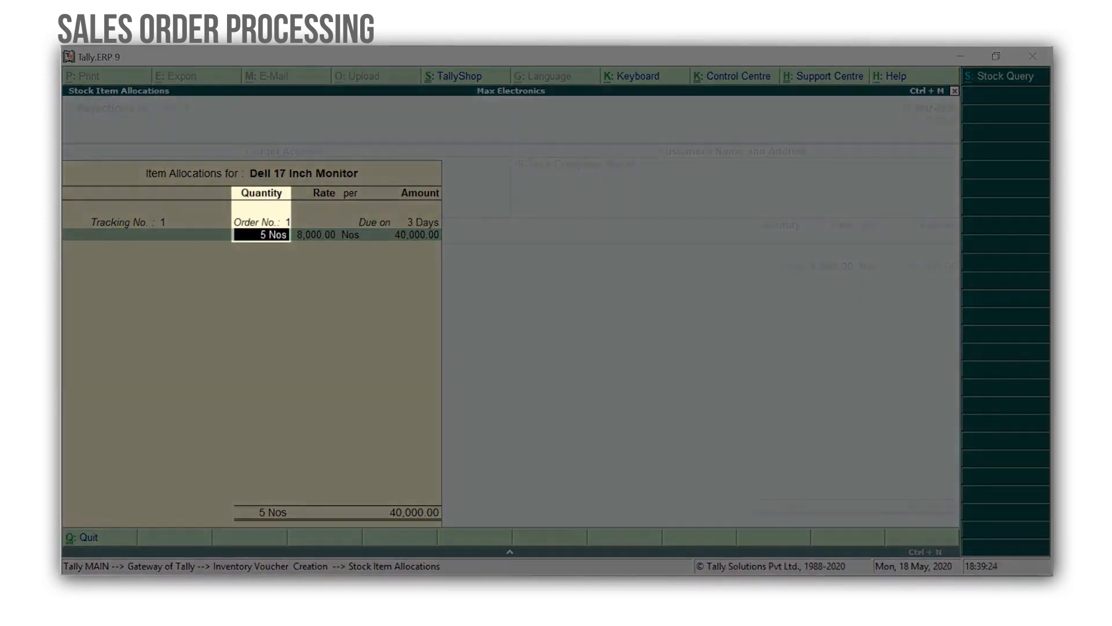
{"action": "type", "text": "2"}
{"action": "key", "text": "Return"}
{"action": "key", "text": "Return"}
{"action": "key", "text": "Return"}
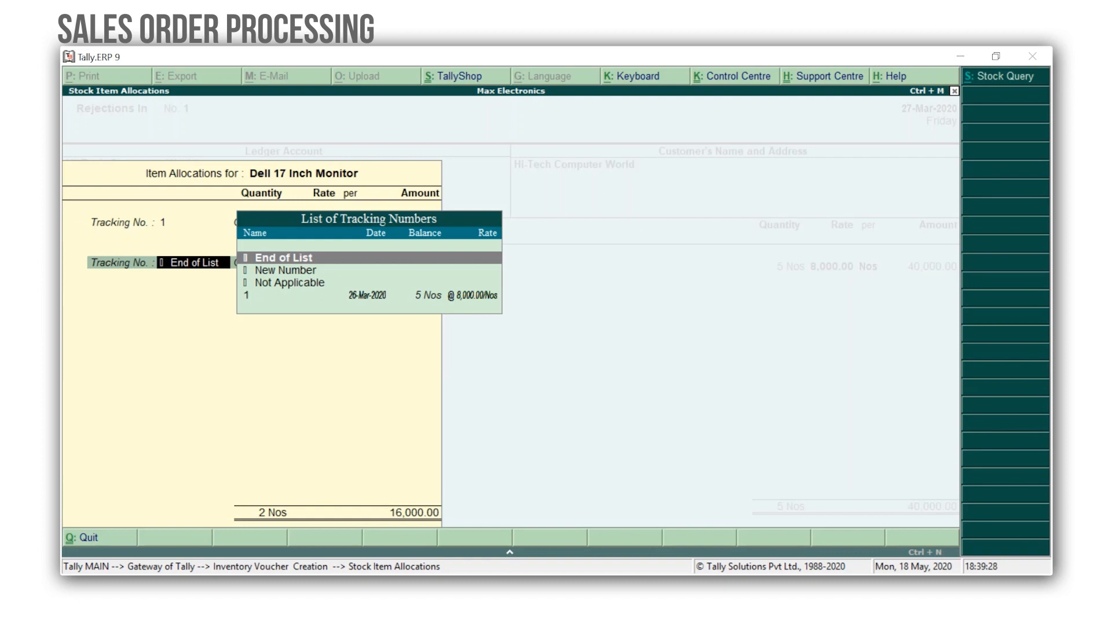
{"action": "key", "text": "Return"}
{"action": "key", "text": "Return"}
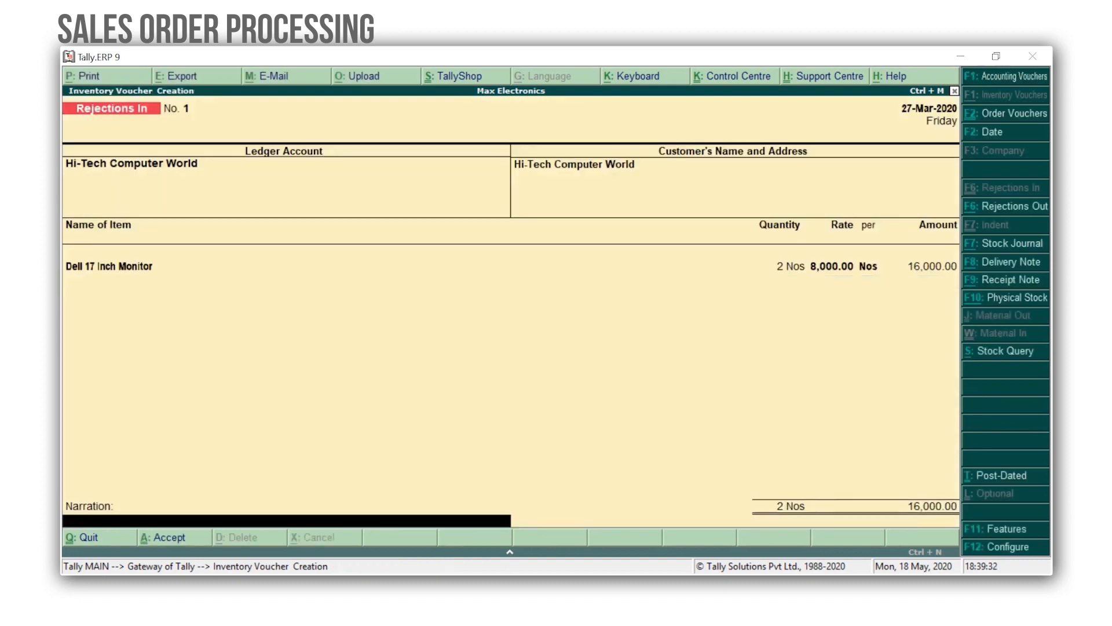
Step: Save the Rejections In voucher without narration and leave inventory voucher creation
{"action": "key", "text": "Return"}
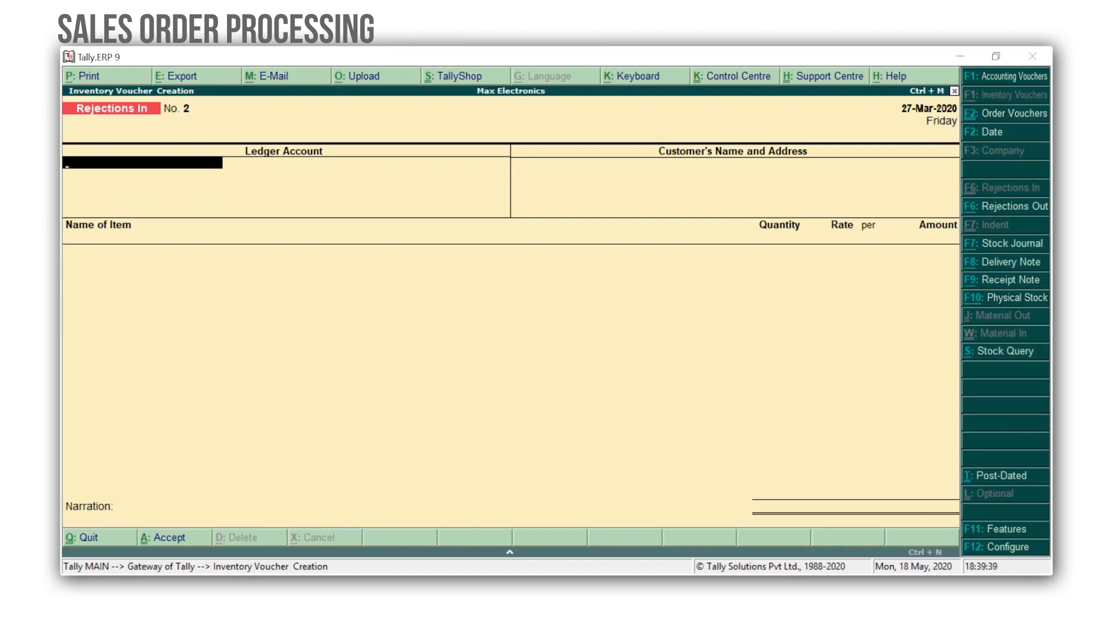
{"action": "key", "text": "Escape"}
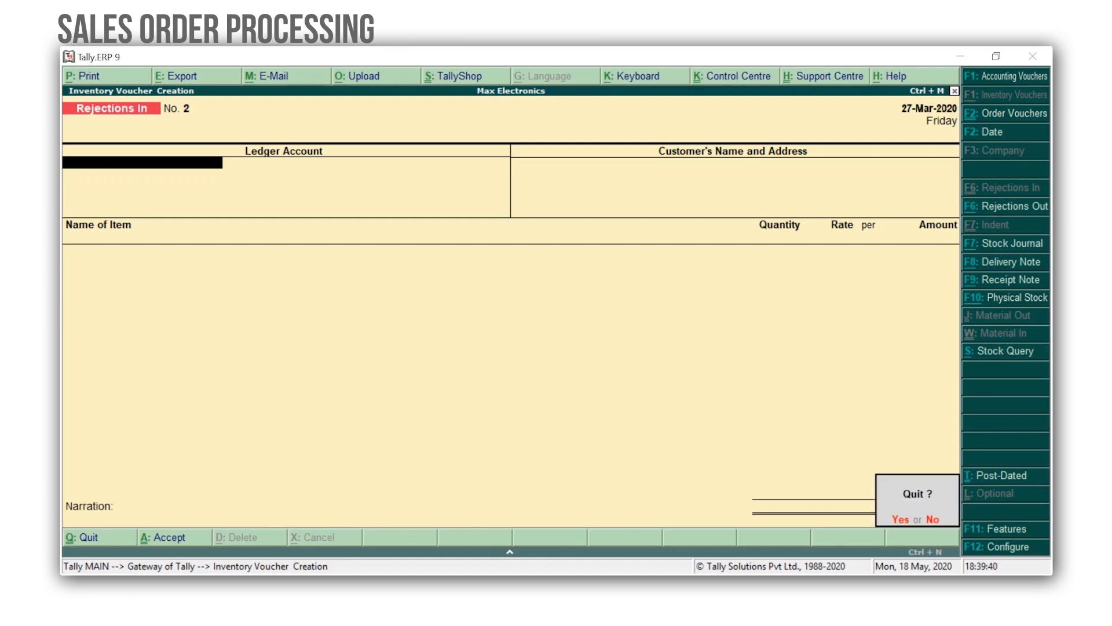
{"action": "key", "text": "y"}
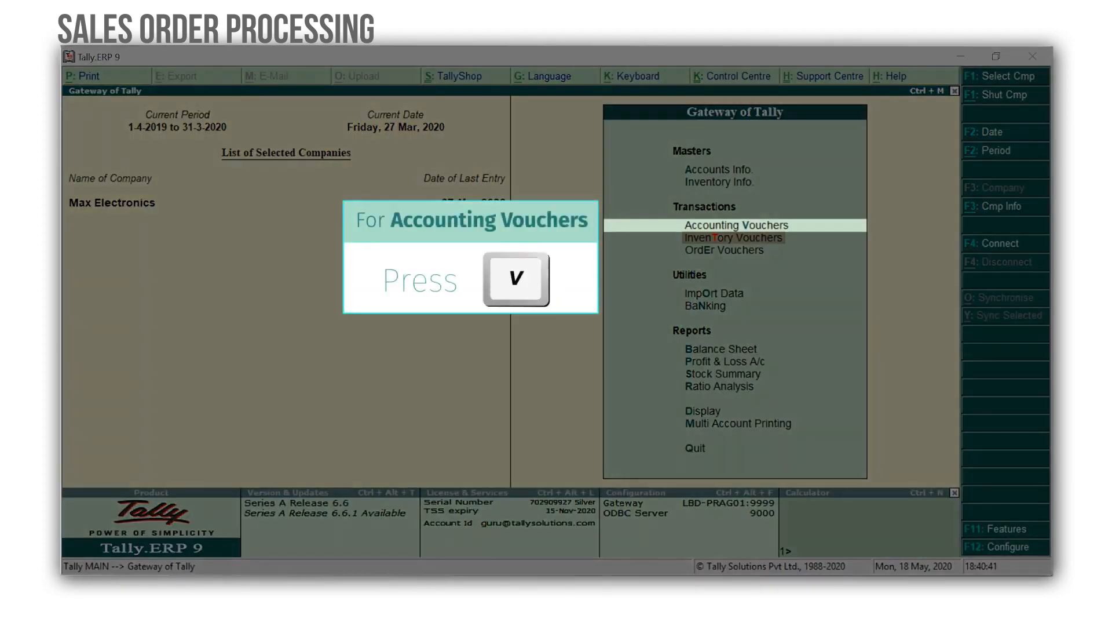
Step: Start a sales voucher dated 28-3-2020 without a reference number, with Hi-Tech Computer World as the party account
{"action": "key", "text": "v"}
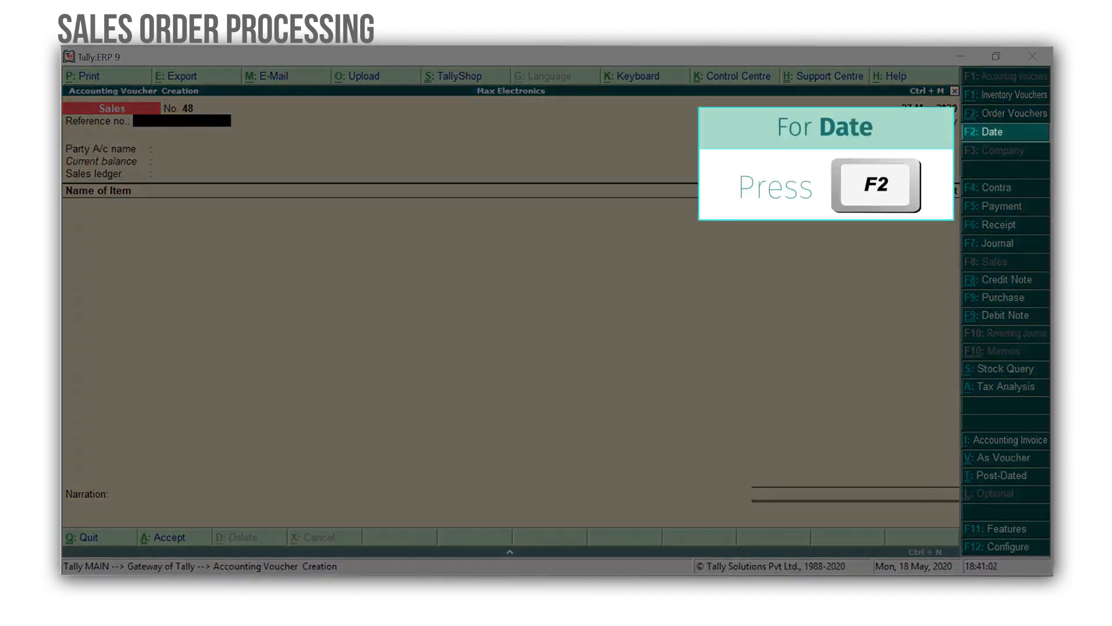
{"action": "key", "text": "F2"}
{"action": "type", "text": "28-3-2020"}
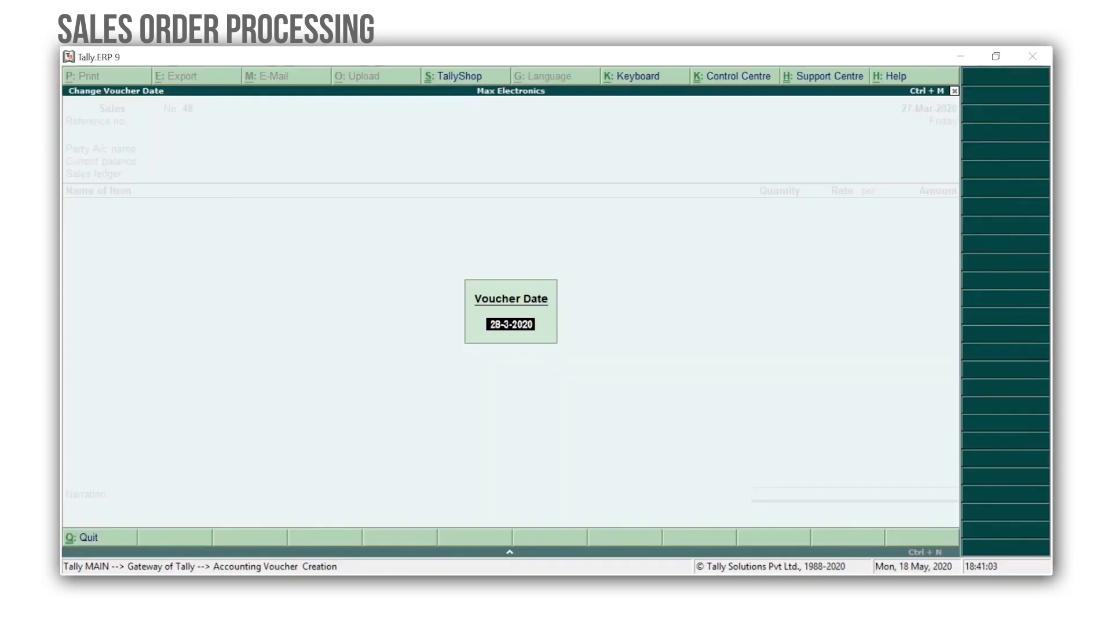
{"action": "key", "text": "Return"}
{"action": "key", "text": "Return"}
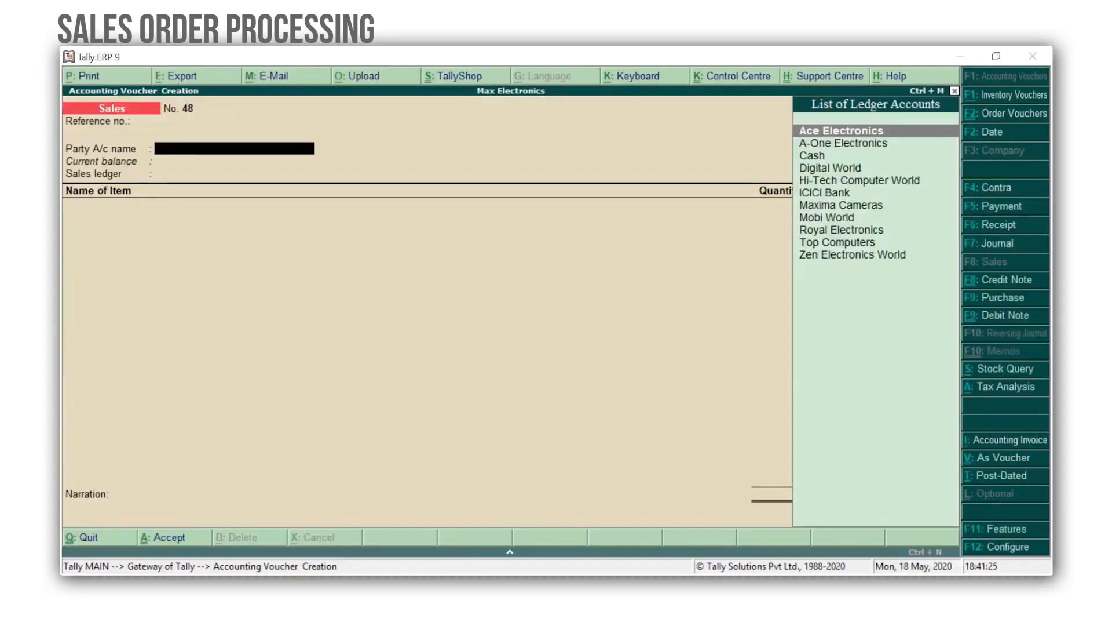
{"action": "key", "text": "Down"}
{"action": "key", "text": "Down"}
{"action": "key", "text": "Down"}
{"action": "key", "text": "Down"}
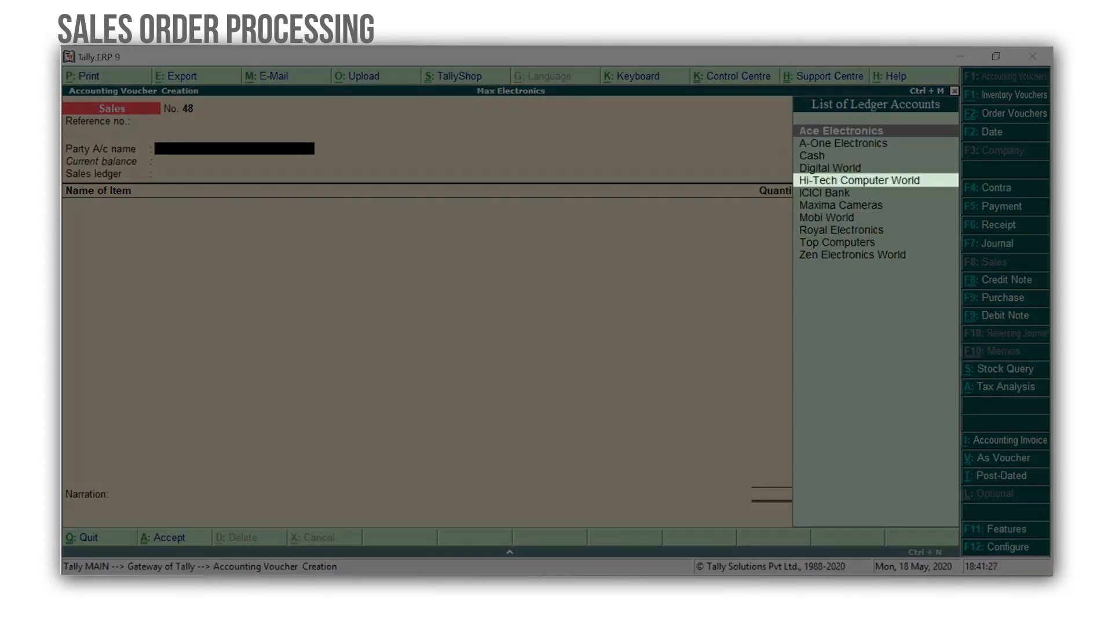
{"action": "key", "text": "Return"}
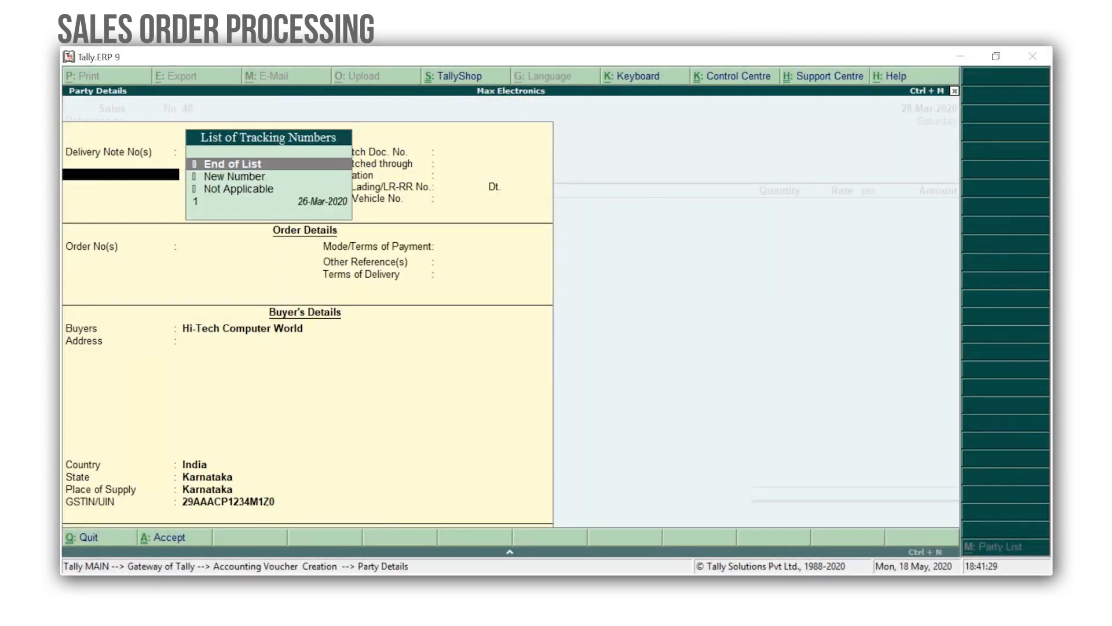
Step: Link the sales voucher to delivery note tracking number 1, accept the party details, and choose the Sales ledger
{"action": "key", "text": "Down"}
{"action": "key", "text": "Down"}
{"action": "key", "text": "Down"}
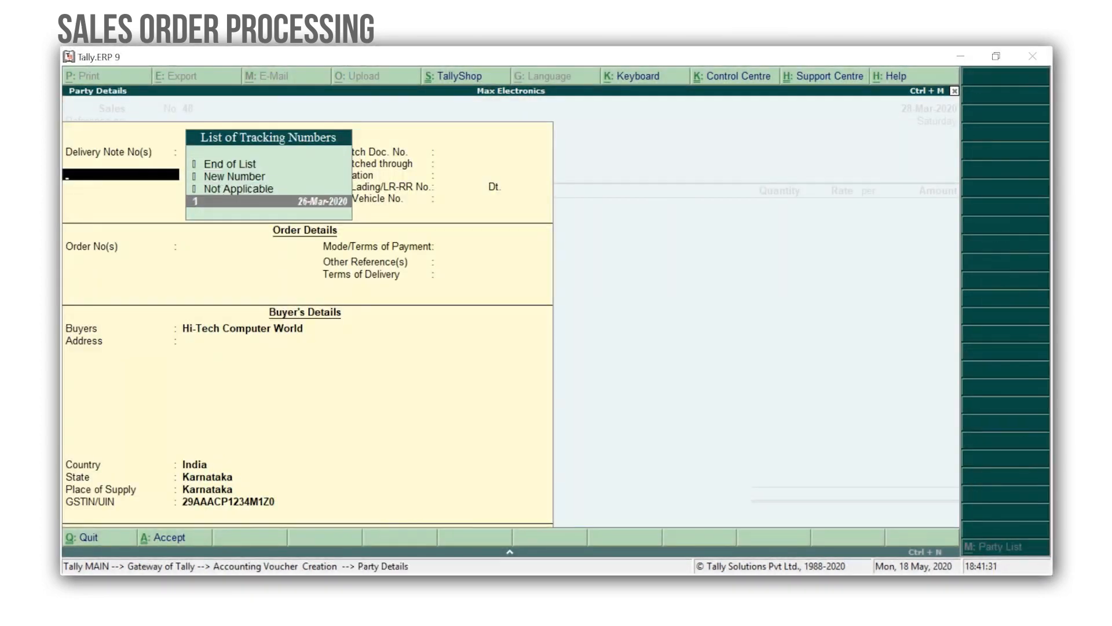
{"action": "key", "text": "Return"}
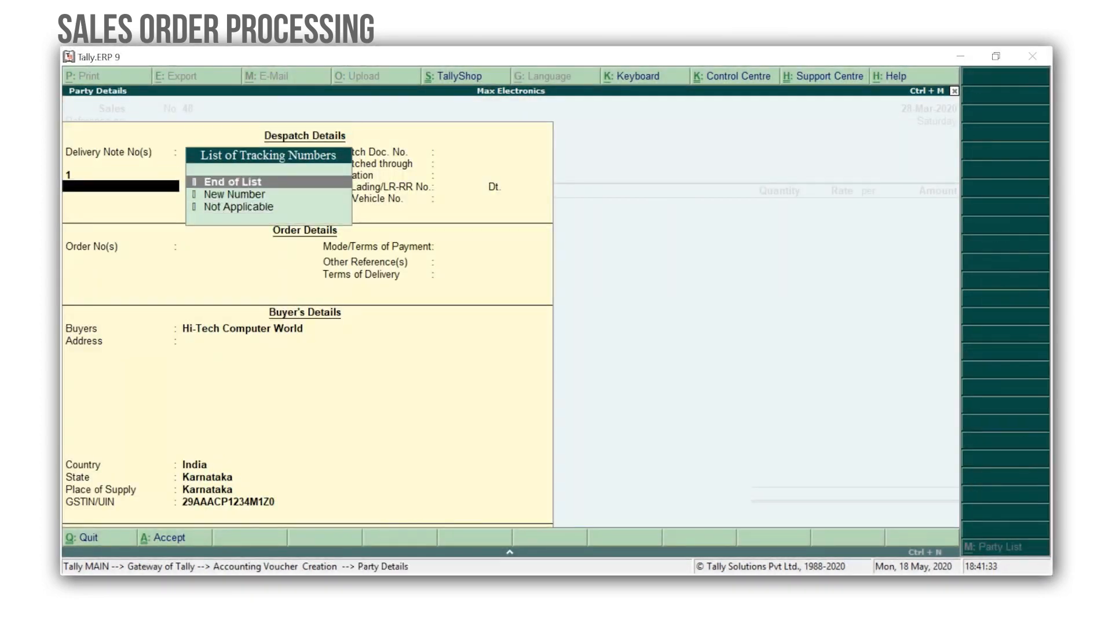
{"action": "key", "text": "Return"}
{"action": "key", "text": "ctrl+a"}
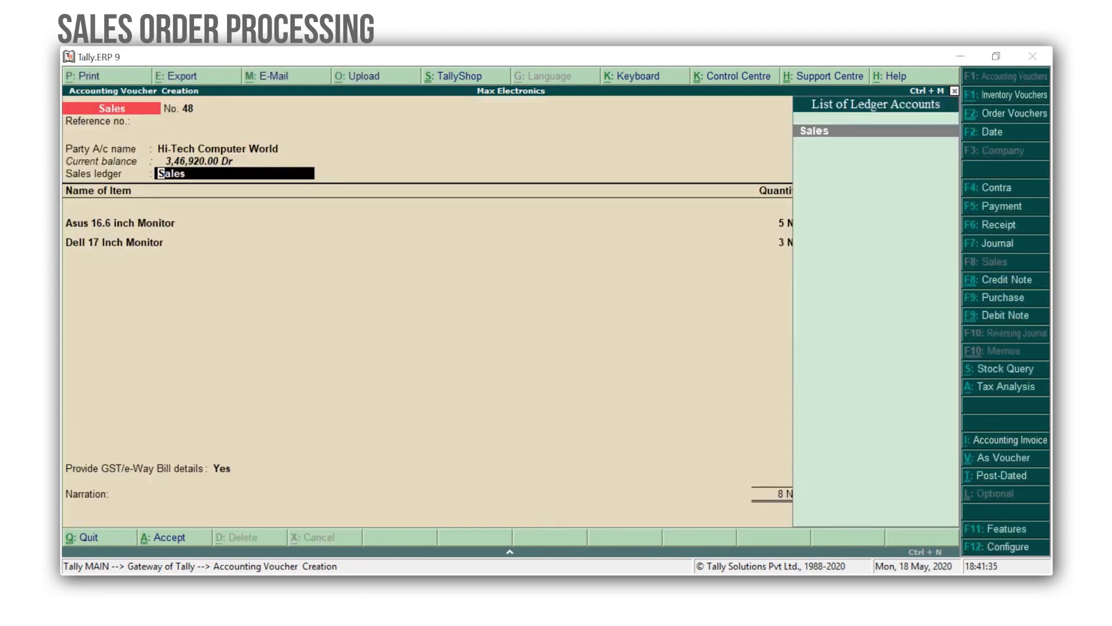
{"action": "key", "text": "Return"}
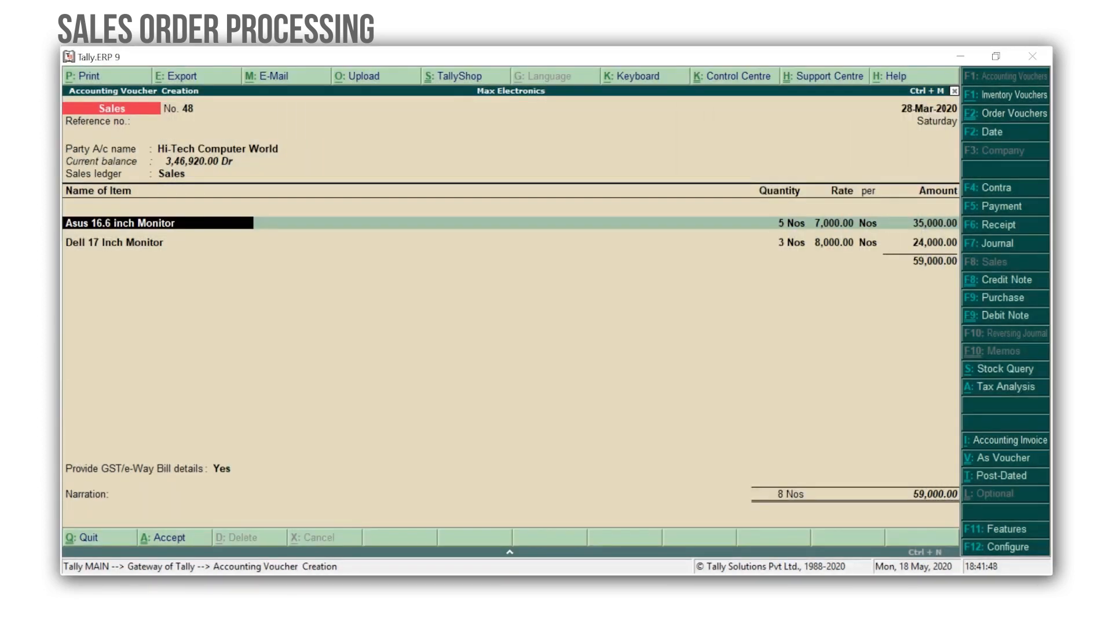
Step: Accept the Asus 16.6 inch Monitor allocation of 5 Nos at 7,000.00 against tracking number 1 and order 1
{"action": "key", "text": "Return"}
{"action": "key", "text": "Return"}
{"action": "key", "text": "Return"}
{"action": "key", "text": "Return"}
{"action": "key", "text": "Return"}
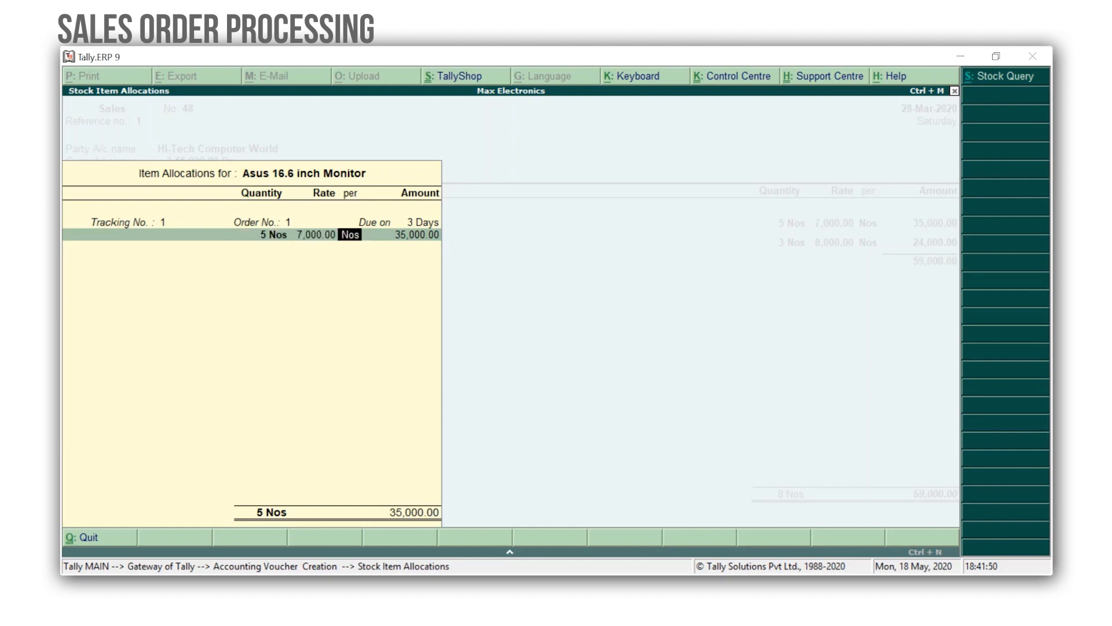
{"action": "key", "text": "Return"}
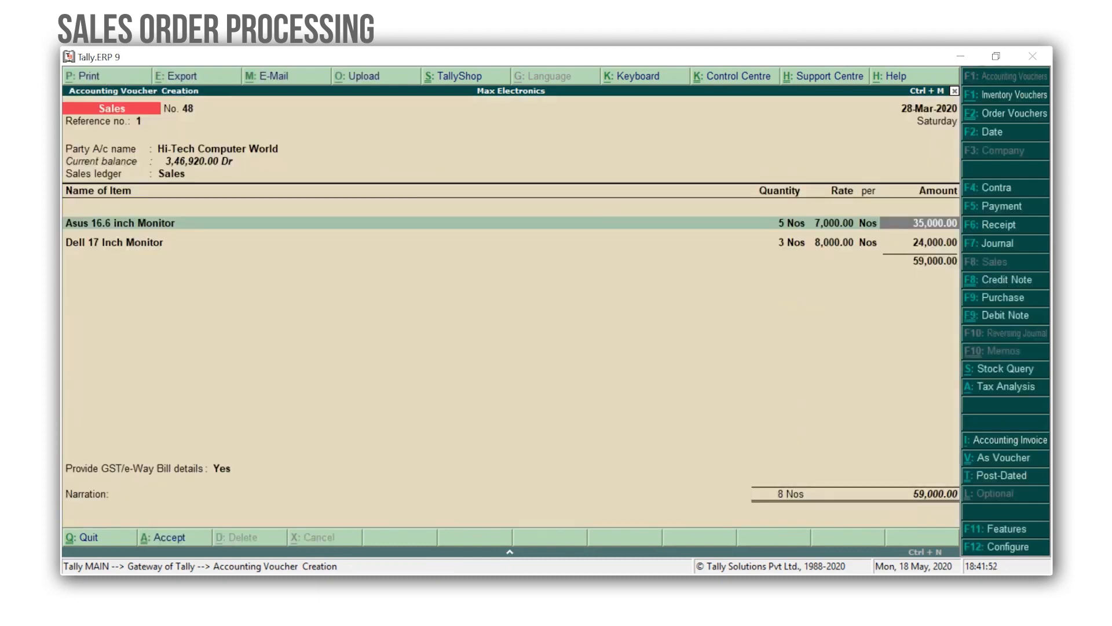
{"action": "key", "text": "Return"}
Step: Accept the Dell 17 Inch Monitor allocation of 3 Nos at 8,000.00 against tracking number 1 and order 1, and end the item list
{"action": "key", "text": "Return"}
{"action": "key", "text": "Return"}
{"action": "key", "text": "Return"}
{"action": "key", "text": "Return"}
{"action": "key", "text": "Return"}
{"action": "key", "text": "Return"}
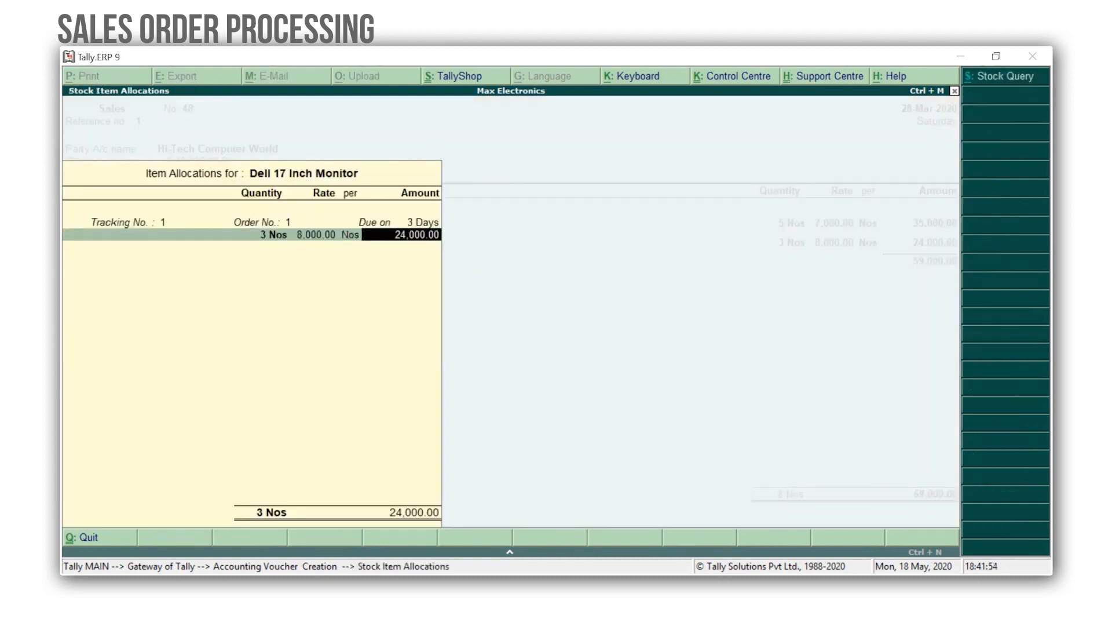
{"action": "key", "text": "Return"}
{"action": "key", "text": "Return"}
{"action": "key", "text": "Return"}
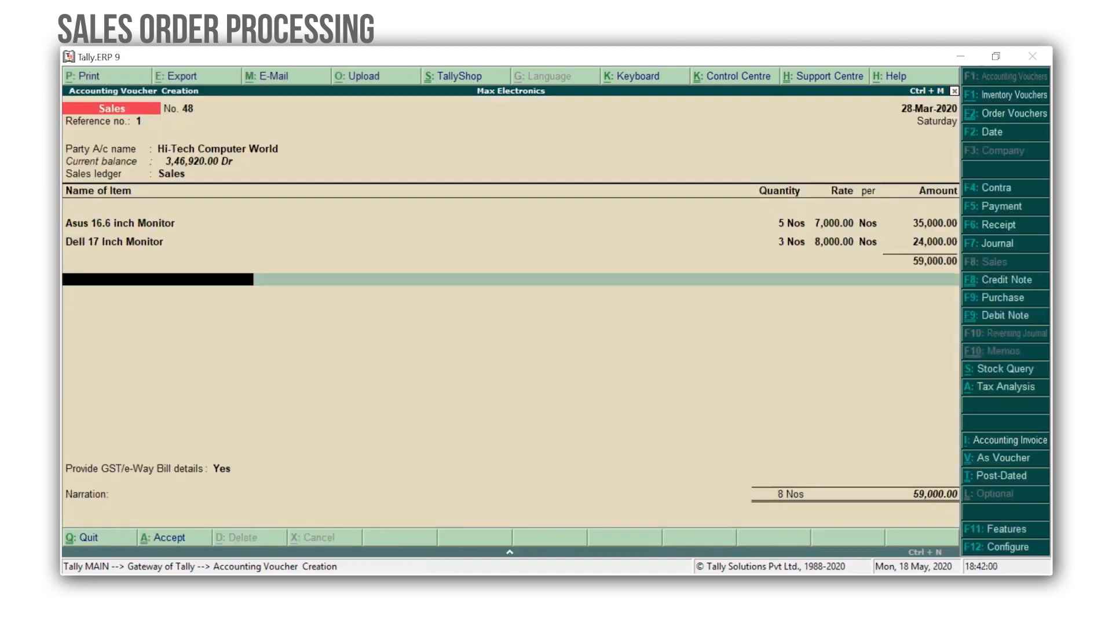
Step: Add the CGST and SGST ledgers to the sales voucher and save it
{"action": "type", "text": "Cg"}
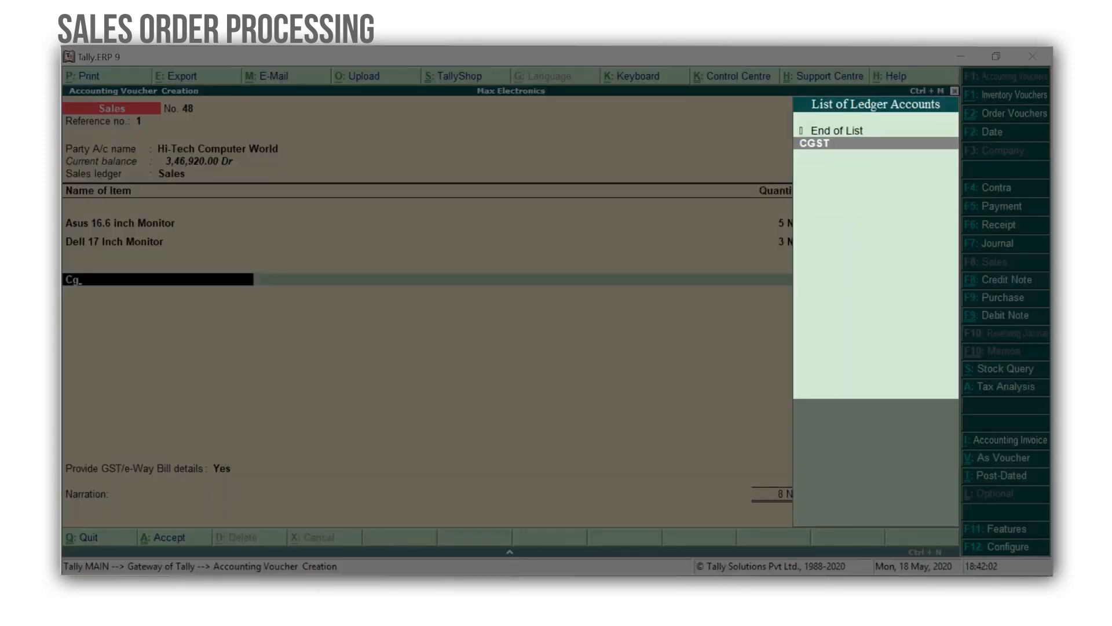
{"action": "key", "text": "Return"}
{"action": "key", "text": "Return"}
{"action": "type", "text": "Sg"}
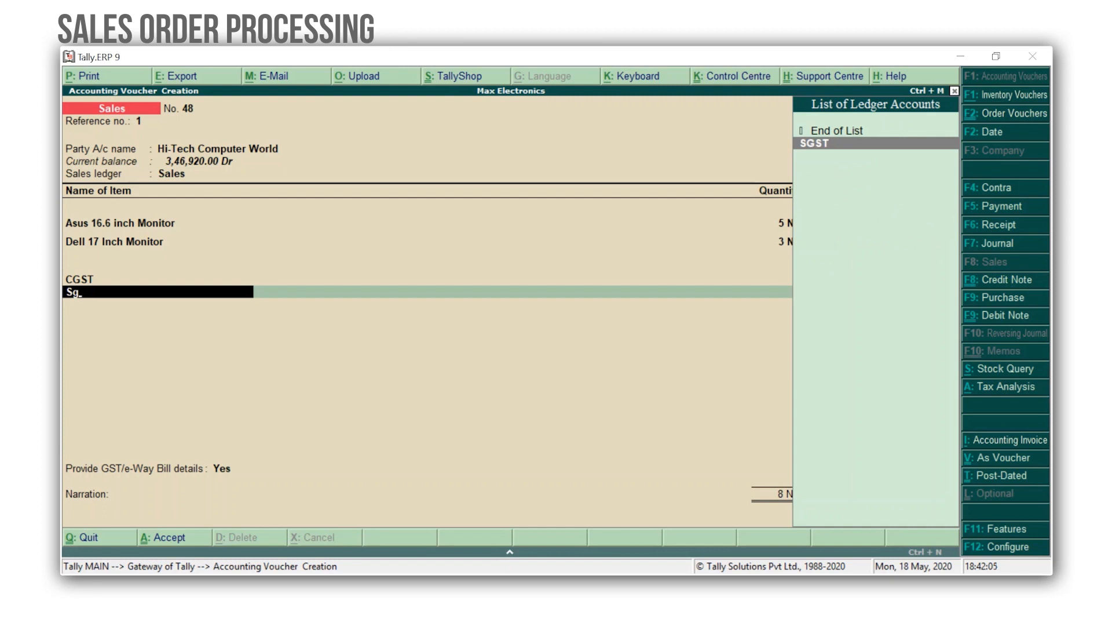
{"action": "key", "text": "Return"}
{"action": "key", "text": "Return"}
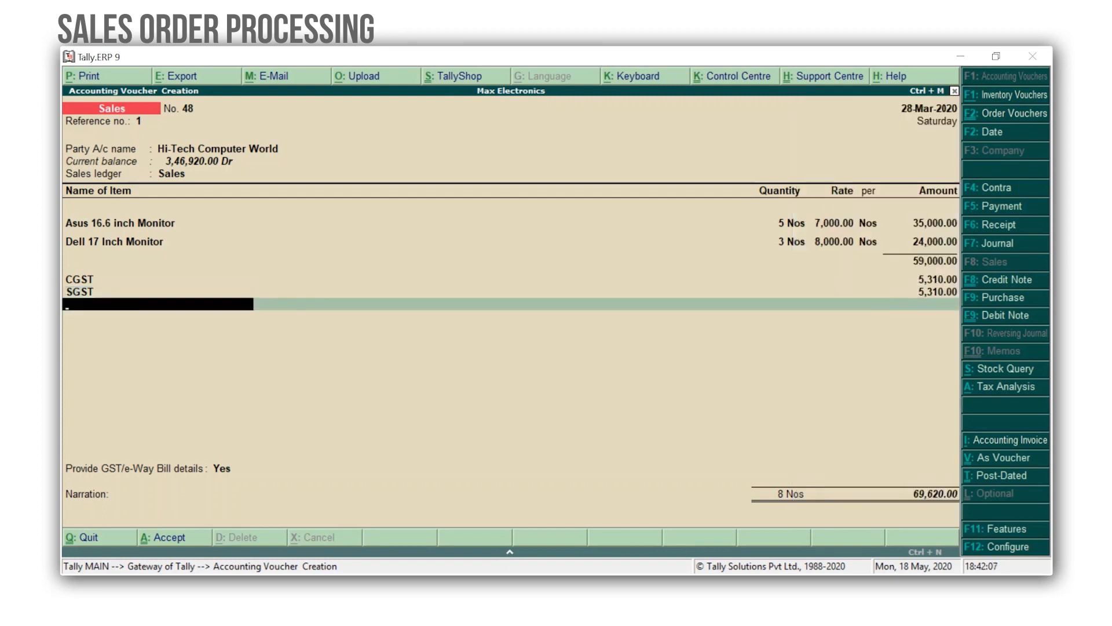
{"action": "key", "text": "Return"}
{"action": "key", "text": "Return"}
{"action": "key", "text": "Return"}
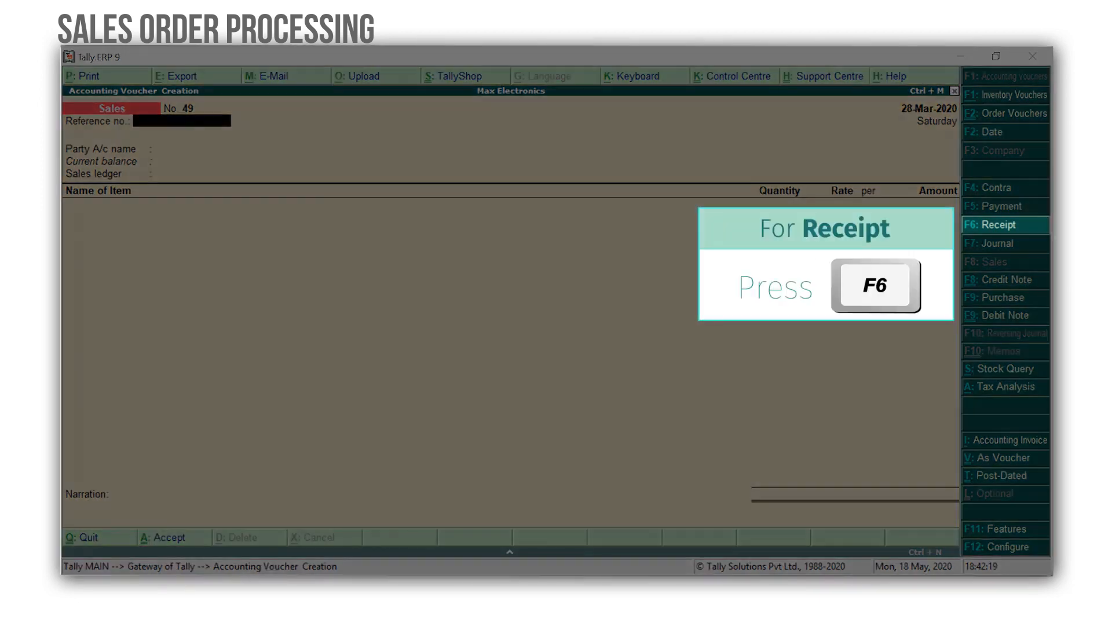
Step: Start a receipt voucher dated 29-3-2020 with ICICI Bank as the account
{"action": "key", "text": "F6"}
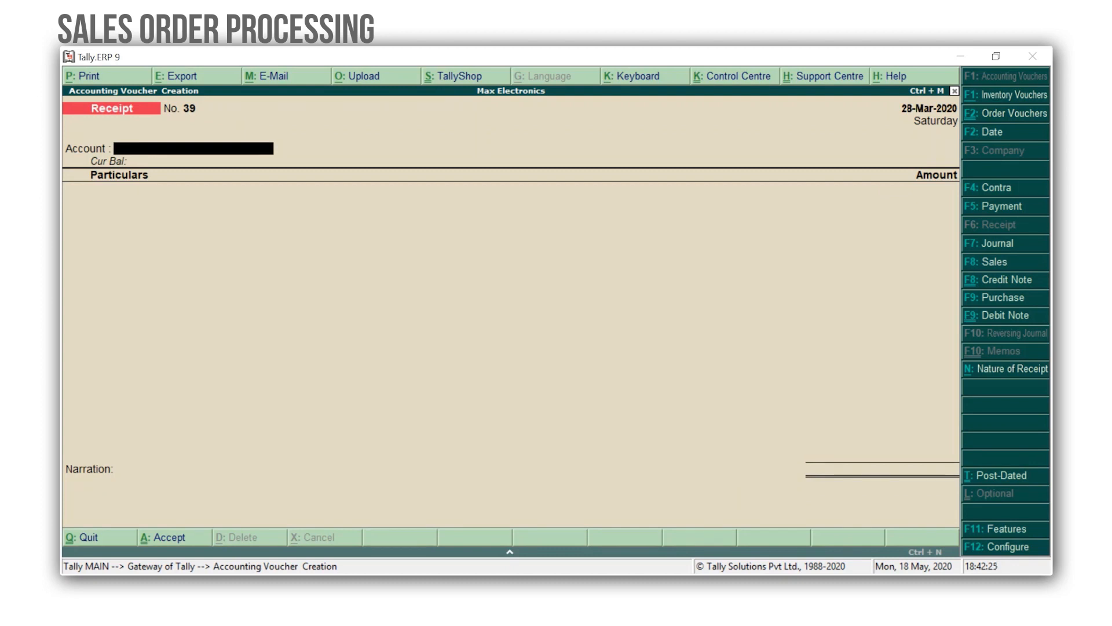
{"action": "key", "text": "F2"}
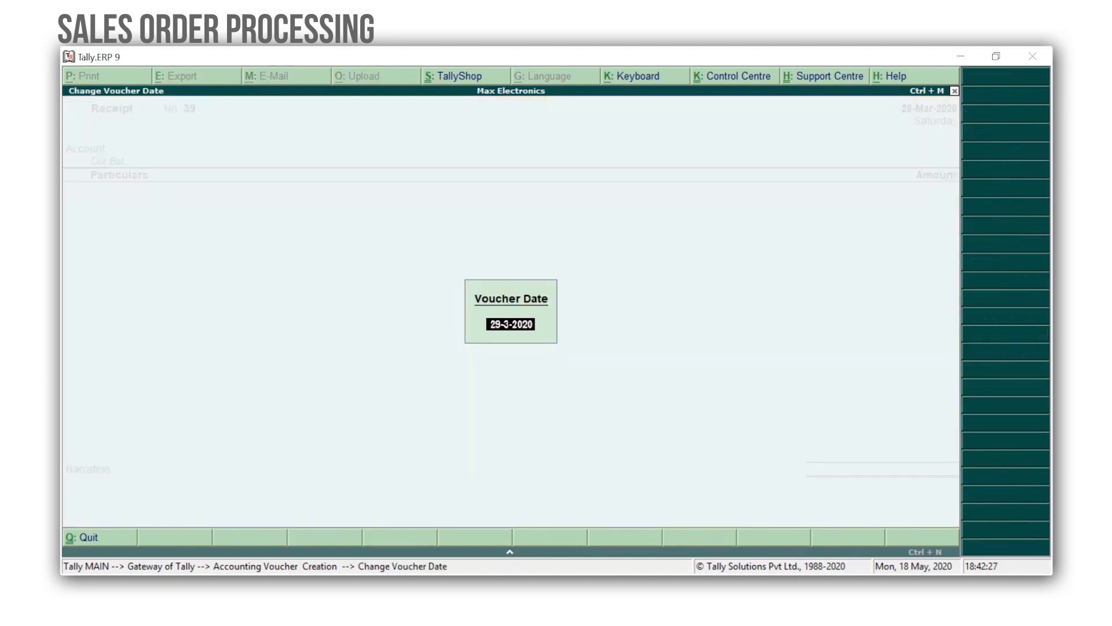
{"action": "key", "text": "Return"}
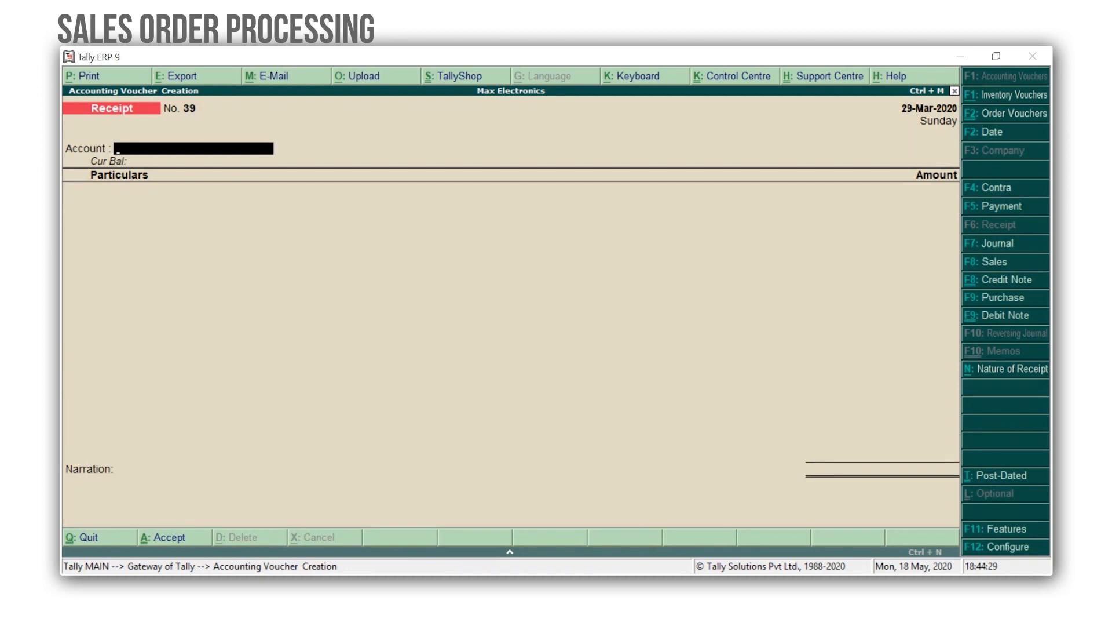
{"action": "type", "text": "Bank"}
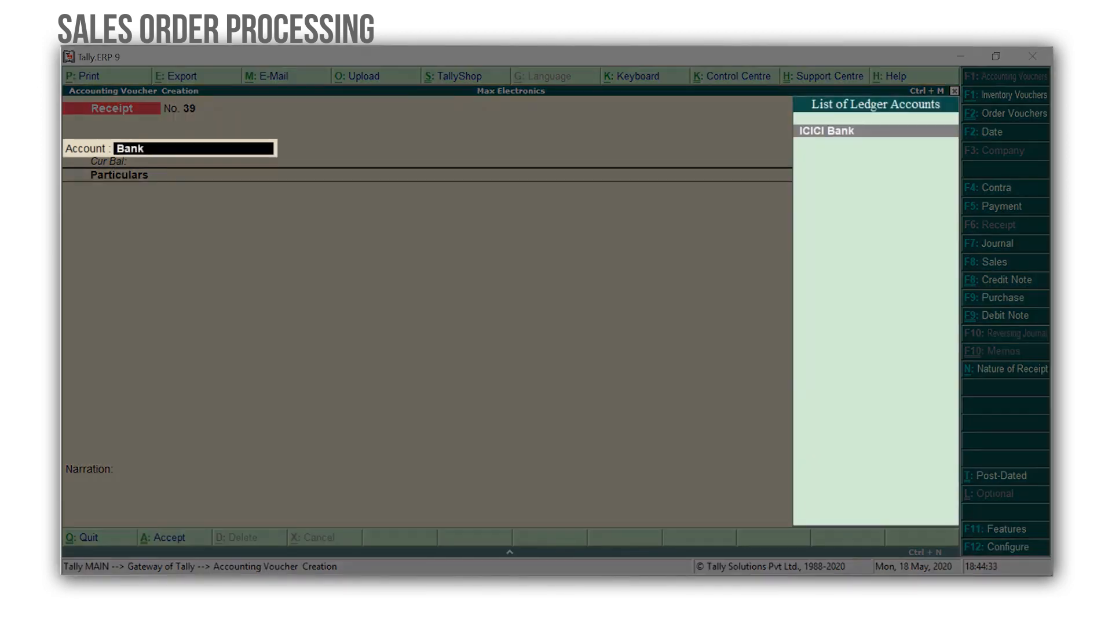
{"action": "key", "text": "Return"}
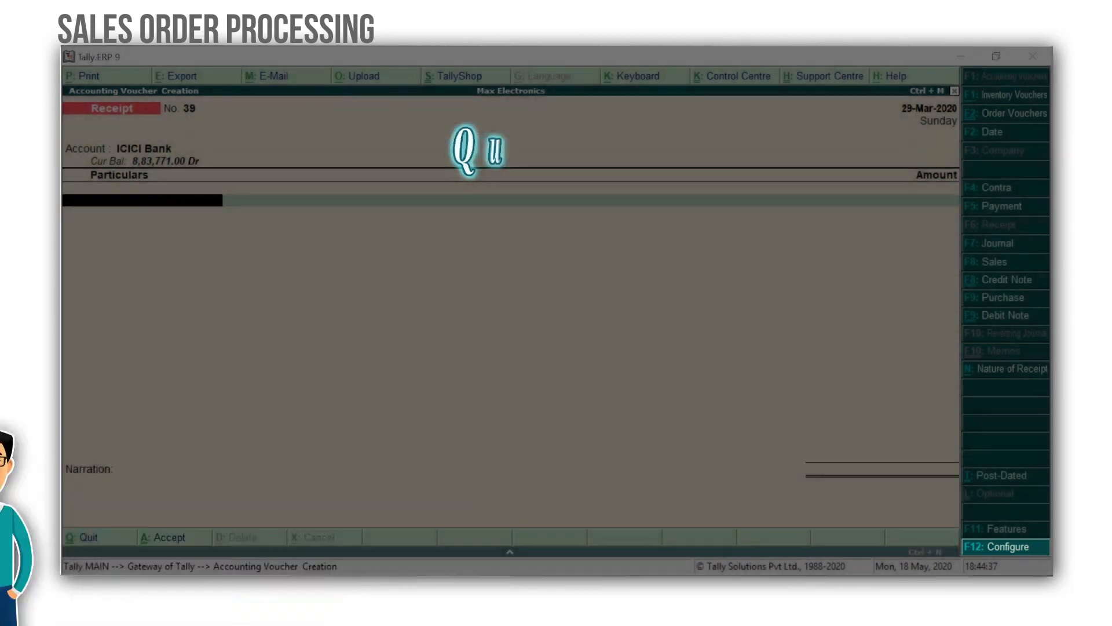
Step: Enable preallocating bills for payment/receipt/journal vouchers in the receipt configuration and save the settings
{"action": "key", "text": "F12"}
{"action": "key", "text": "Return"}
{"action": "key", "text": "Return"}
{"action": "key", "text": "Return"}
{"action": "key", "text": "Return"}
{"action": "key", "text": "Return"}
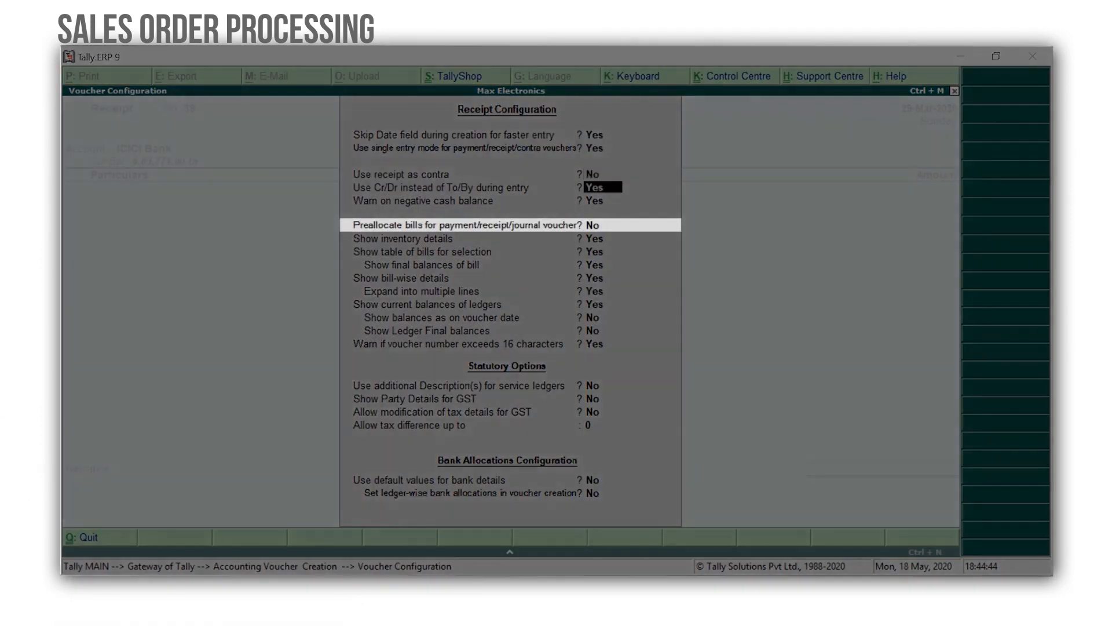
{"action": "key", "text": "y"}
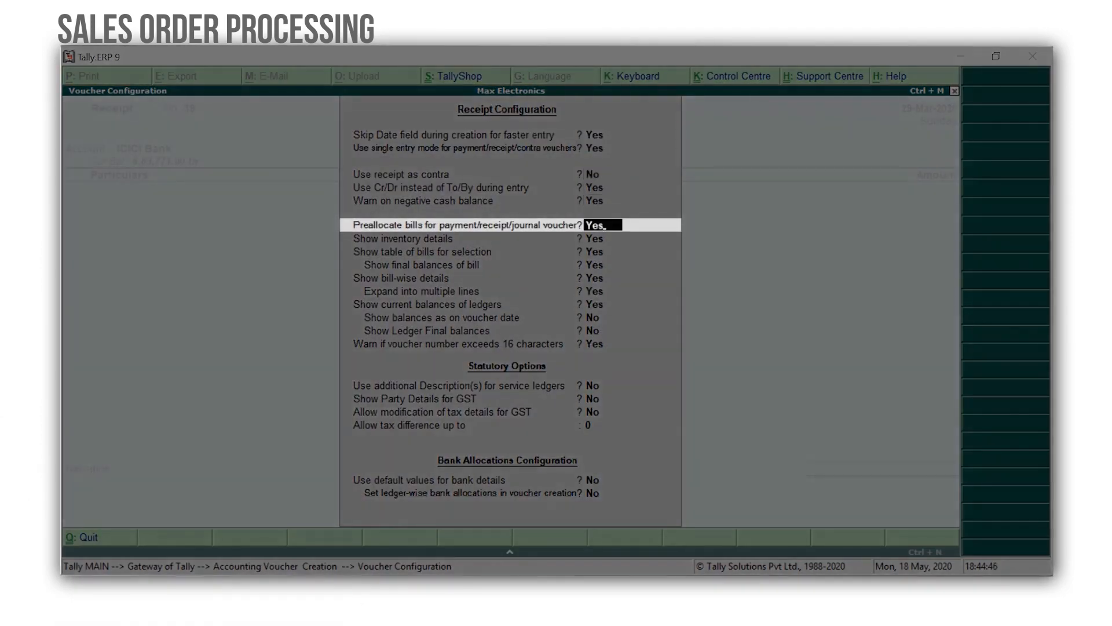
{"action": "key", "text": "ctrl+a"}
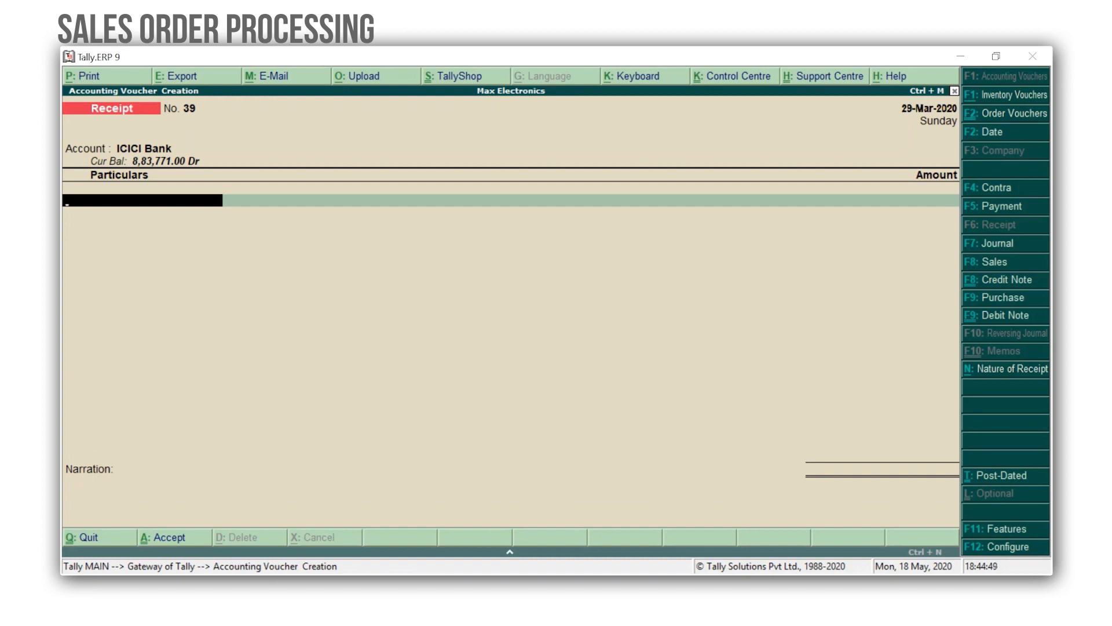
Step: Credit Hi-Tech Computer World with 69,620.00 against pending bill 48 using Agst Ref, and end the bill list
{"action": "type", "text": "hi"}
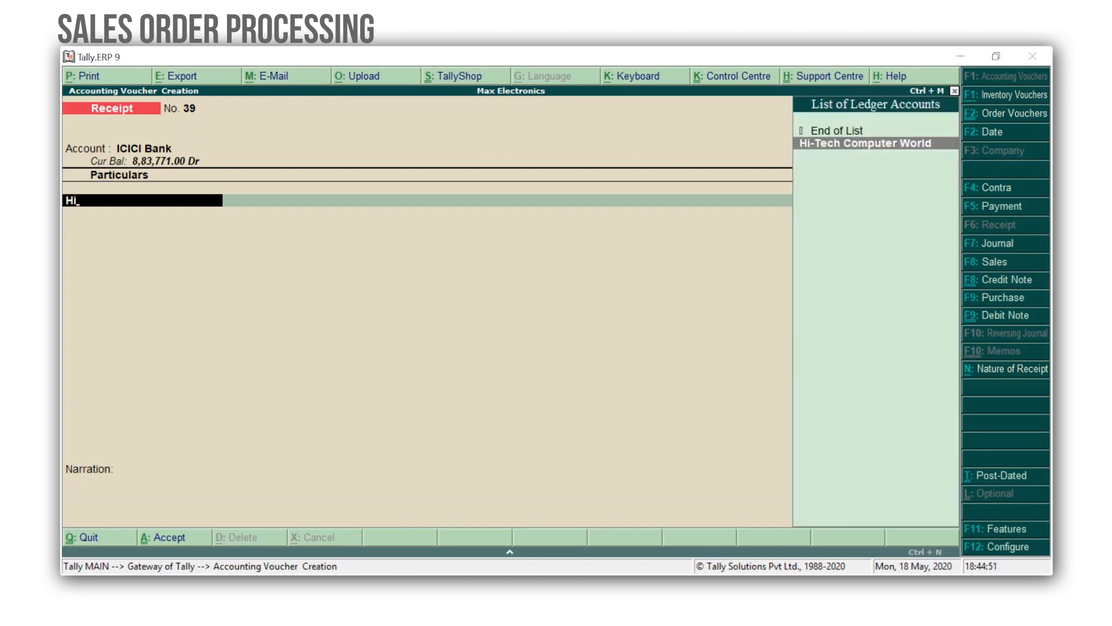
{"action": "key", "text": "Return"}
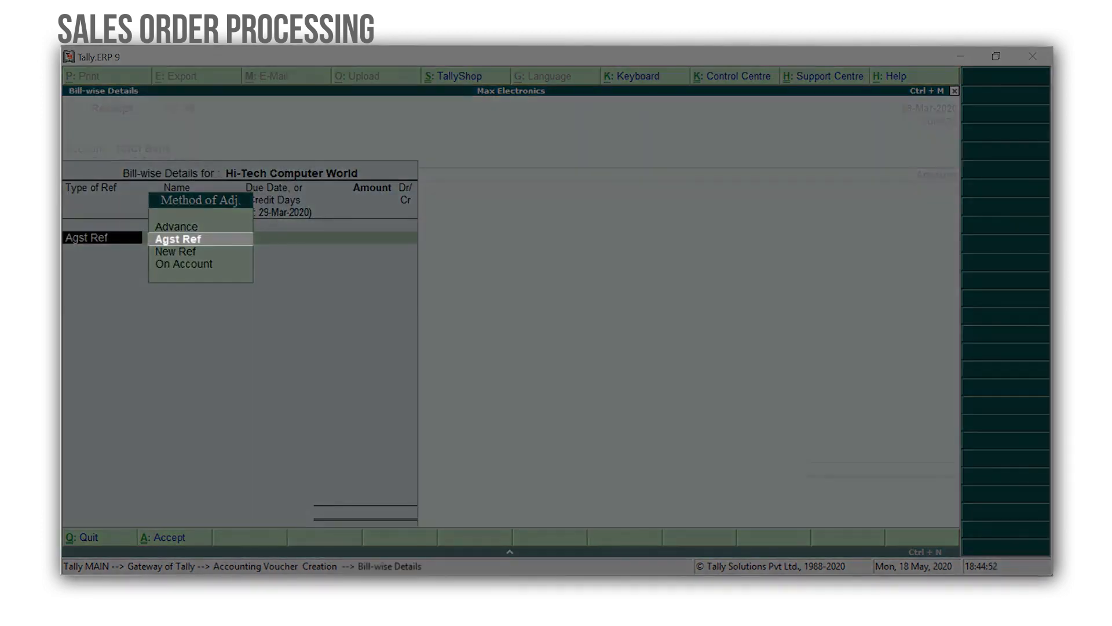
{"action": "key", "text": "Return"}
{"action": "key", "text": "Down"}
{"action": "key", "text": "Down"}
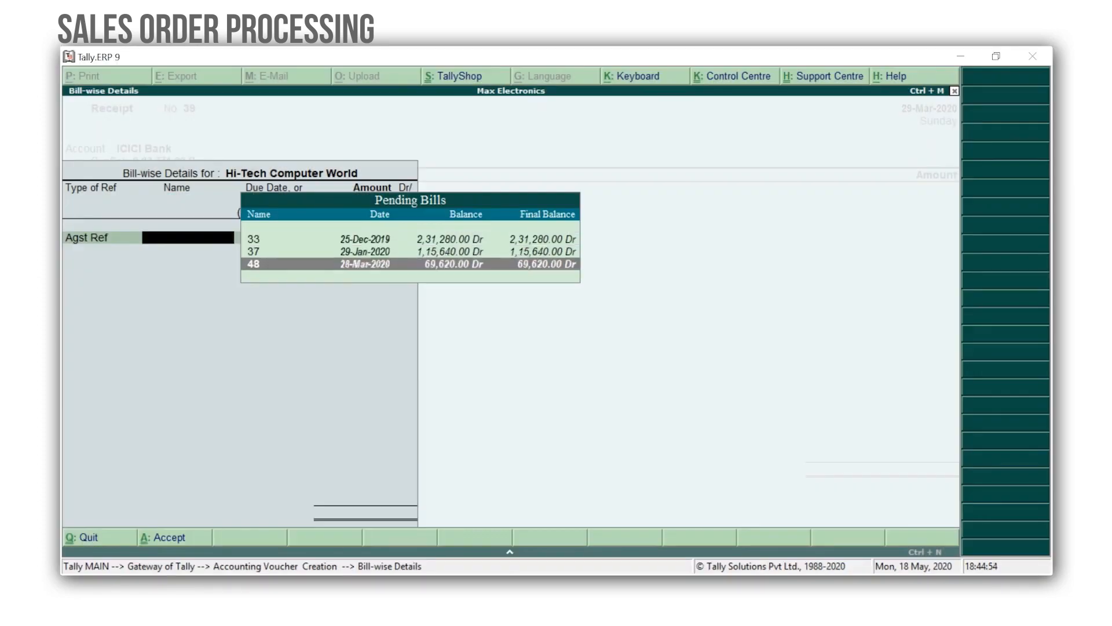
{"action": "key", "text": "Return"}
{"action": "key", "text": "Return"}
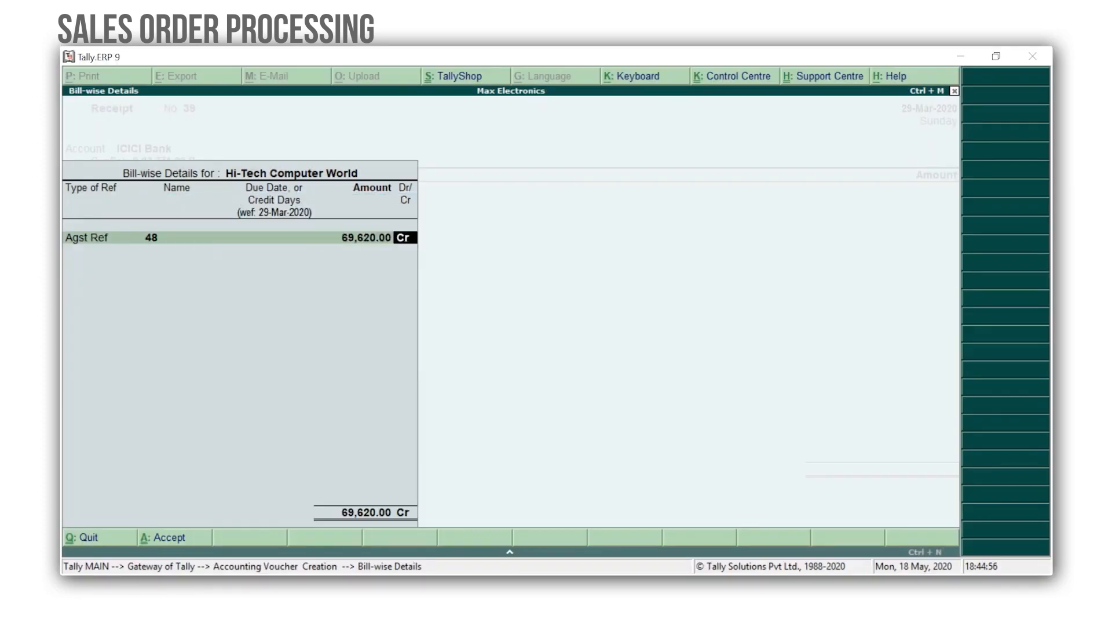
{"action": "key", "text": "Return"}
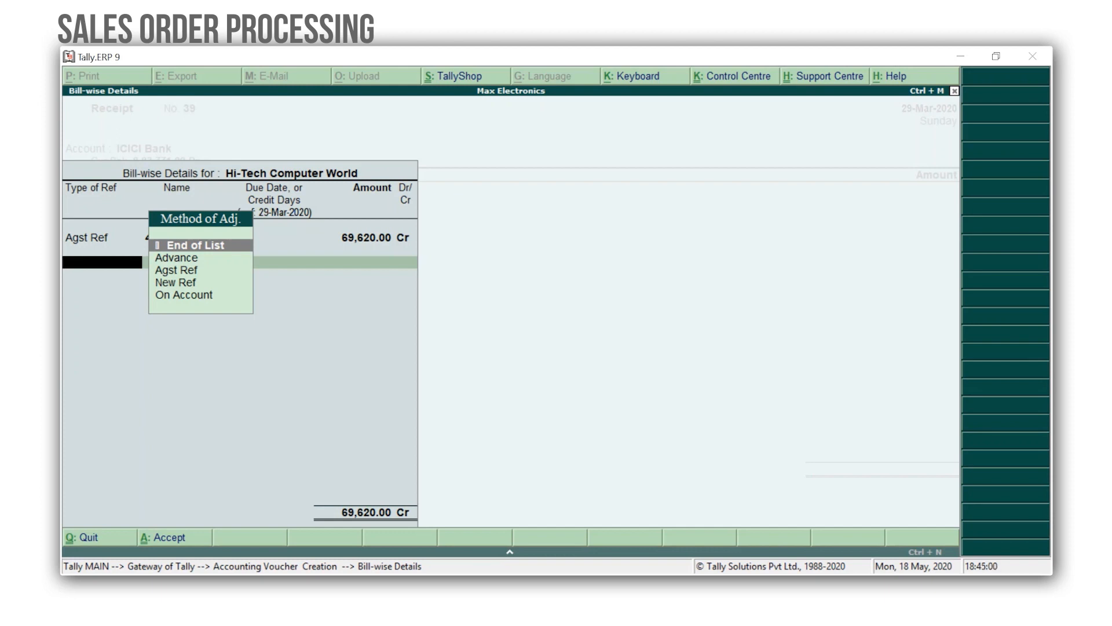
{"action": "key", "text": "Return"}
{"action": "key", "text": "Return"}
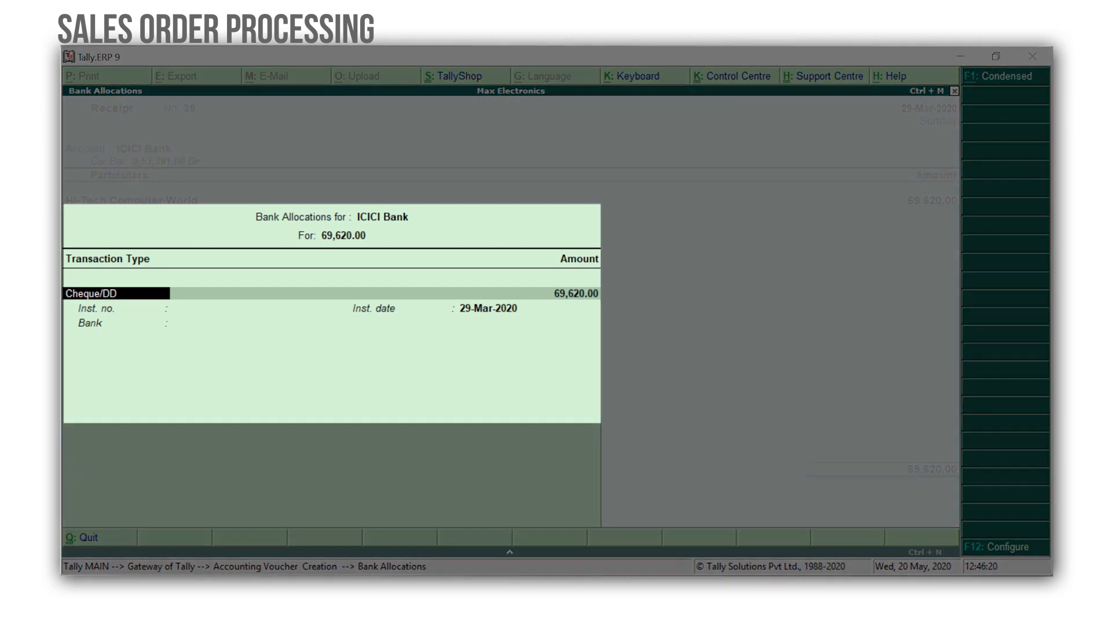
Step: Allocate the ICICI Bank receipt as Cheque/DD with instrument number 560068, leave the bank blank, and save the receipt voucher
{"action": "left_click", "coordinate": [565, 293]}
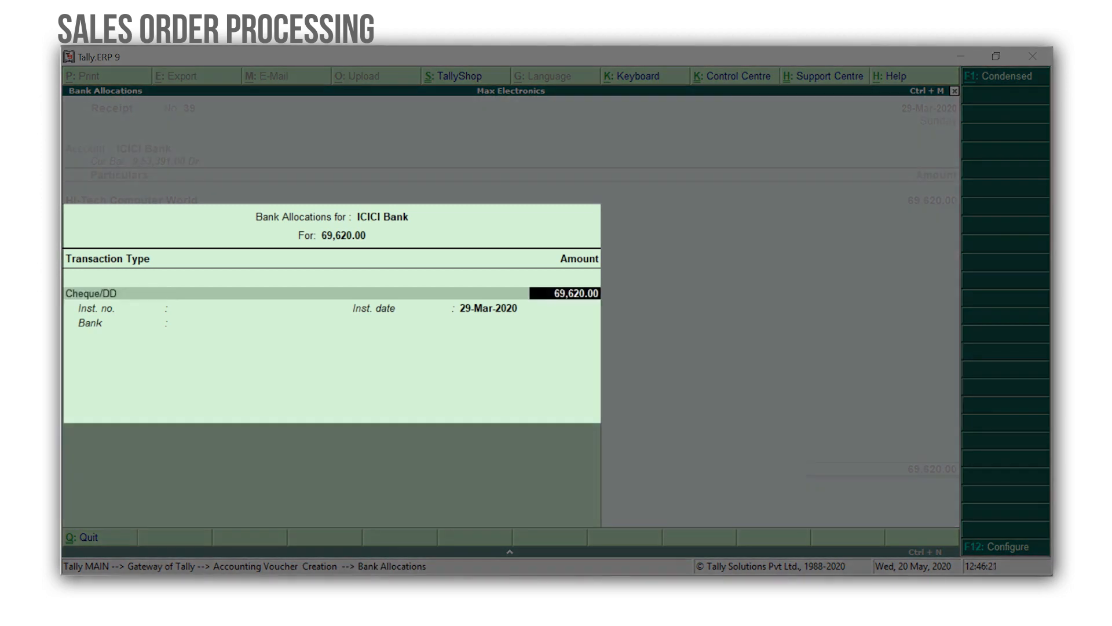
{"action": "key", "text": "Return"}
{"action": "type", "text": "560068"}
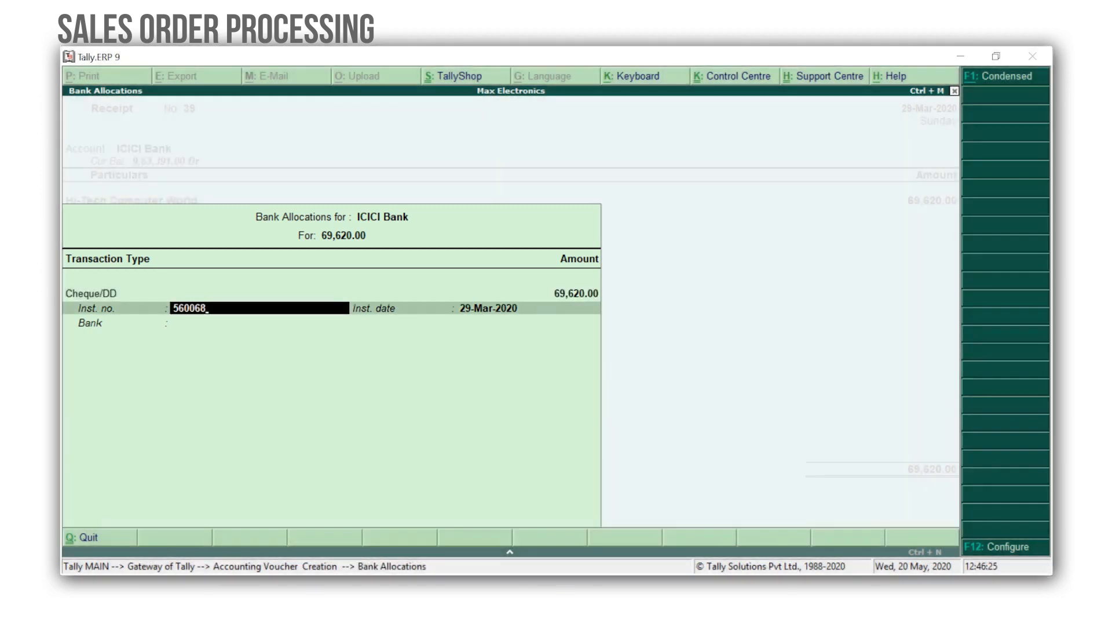
{"action": "key", "text": "Return"}
{"action": "key", "text": "Return"}
{"action": "key", "text": "Return"}
{"action": "key", "text": "Return"}
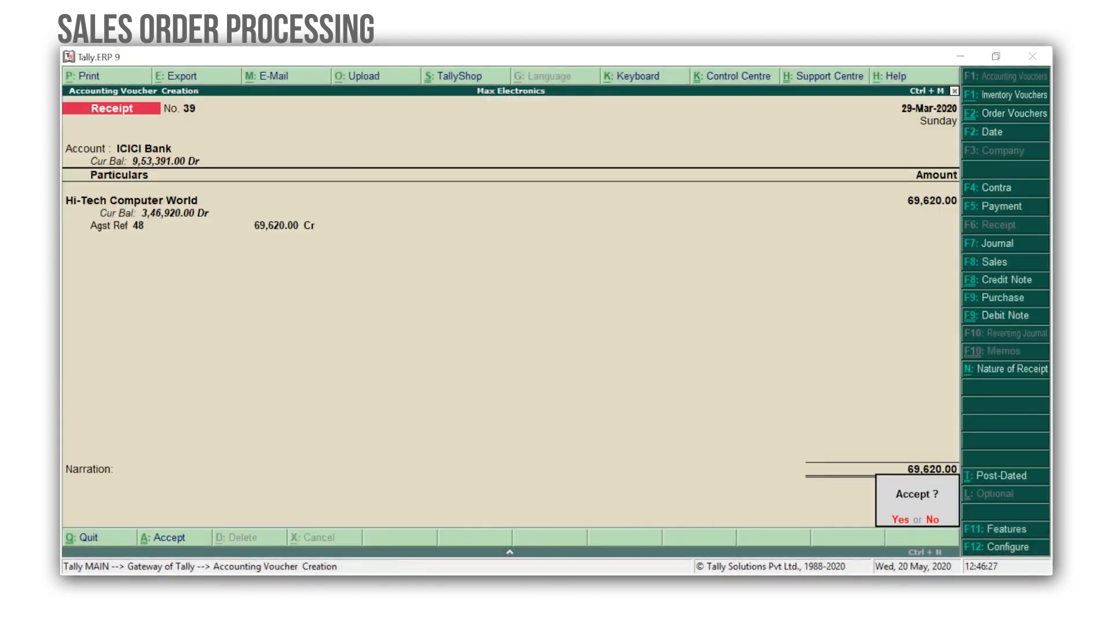
{"action": "key", "text": "Return"}
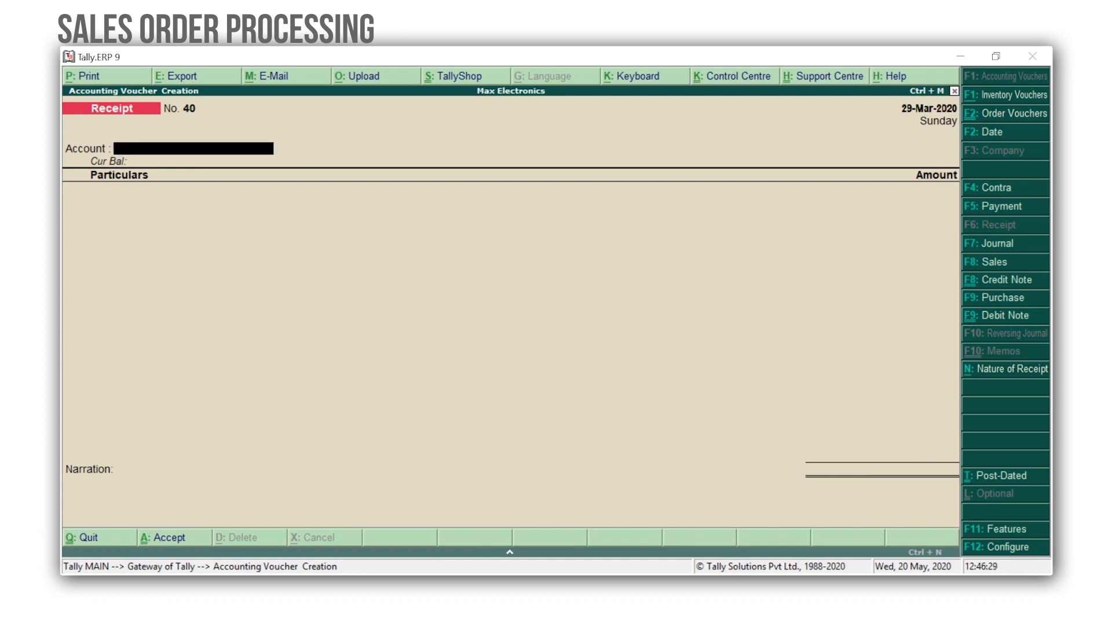